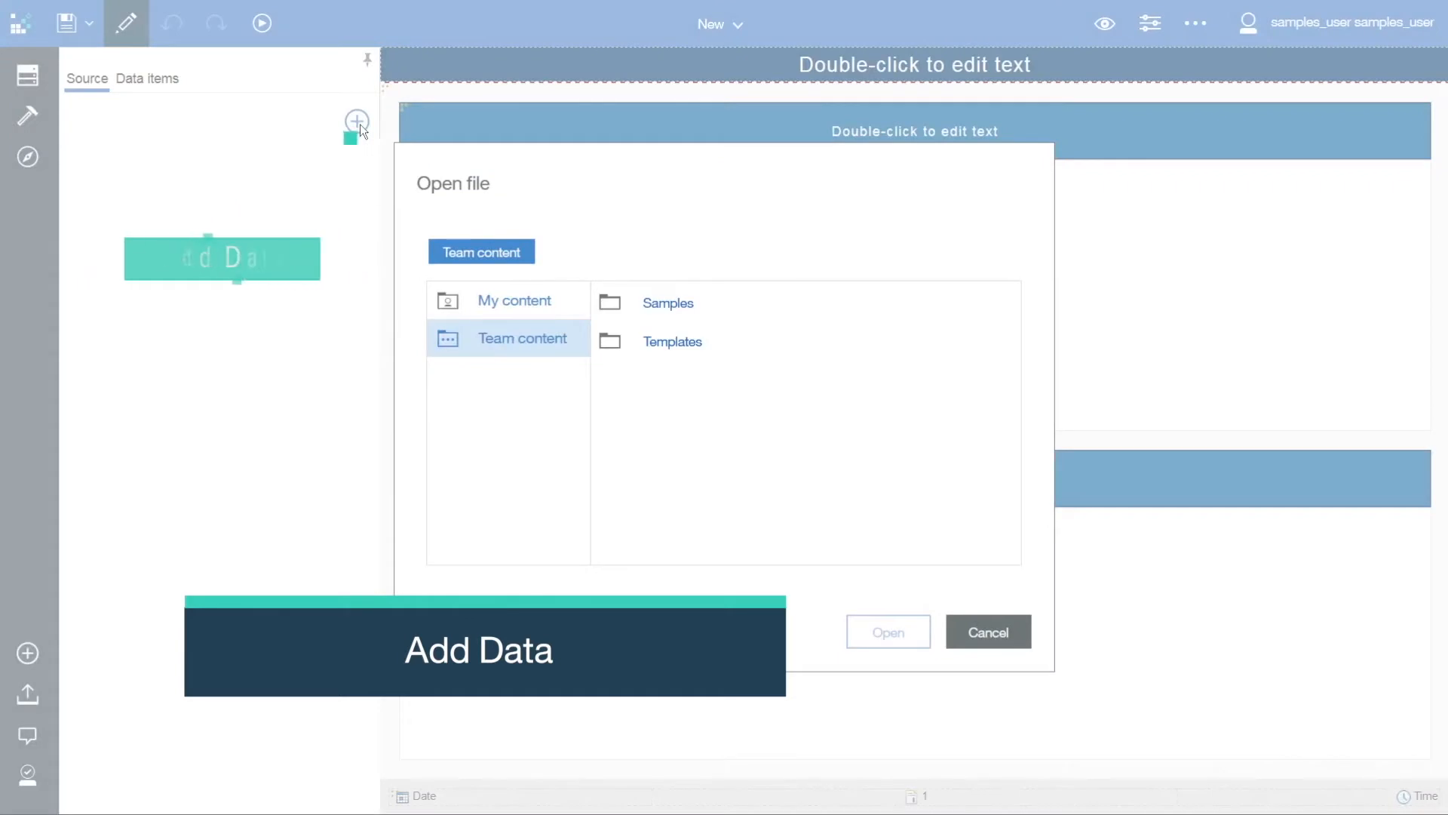
- Add the Banking loss events data module from the team content's Samples > Data folder as the report's source
click(672, 304)
click(656, 381)
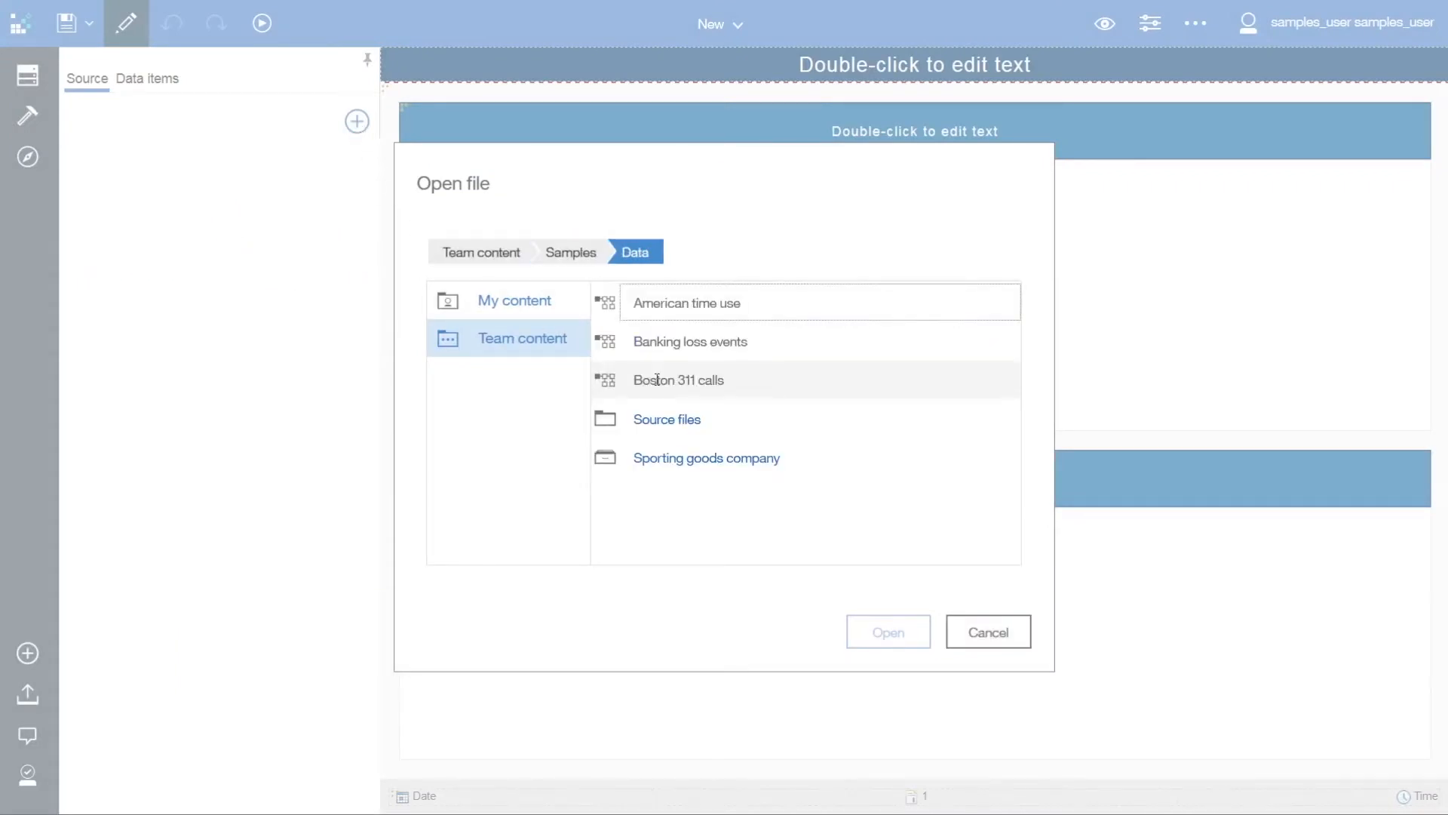
click(691, 341)
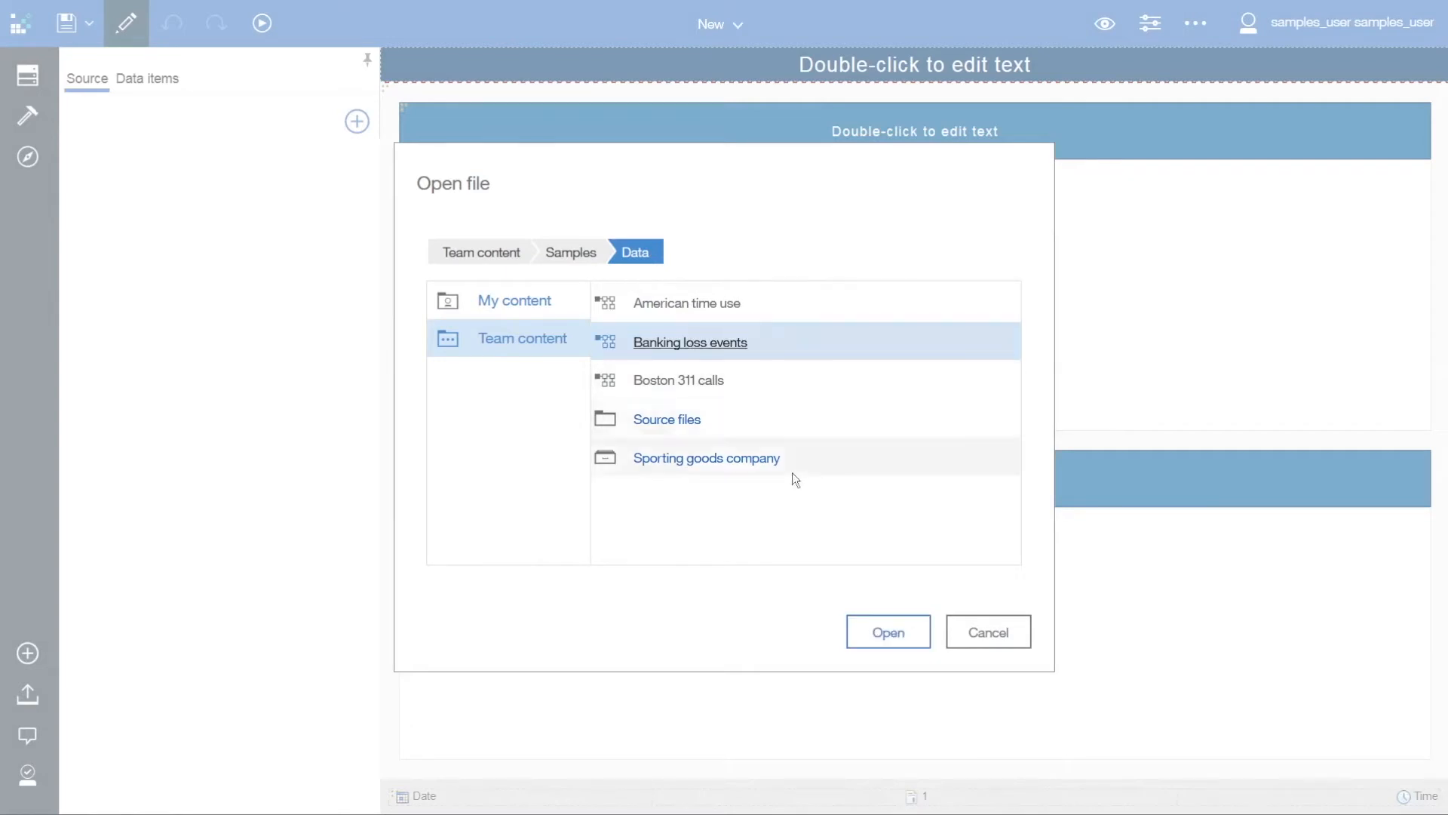
click(886, 632)
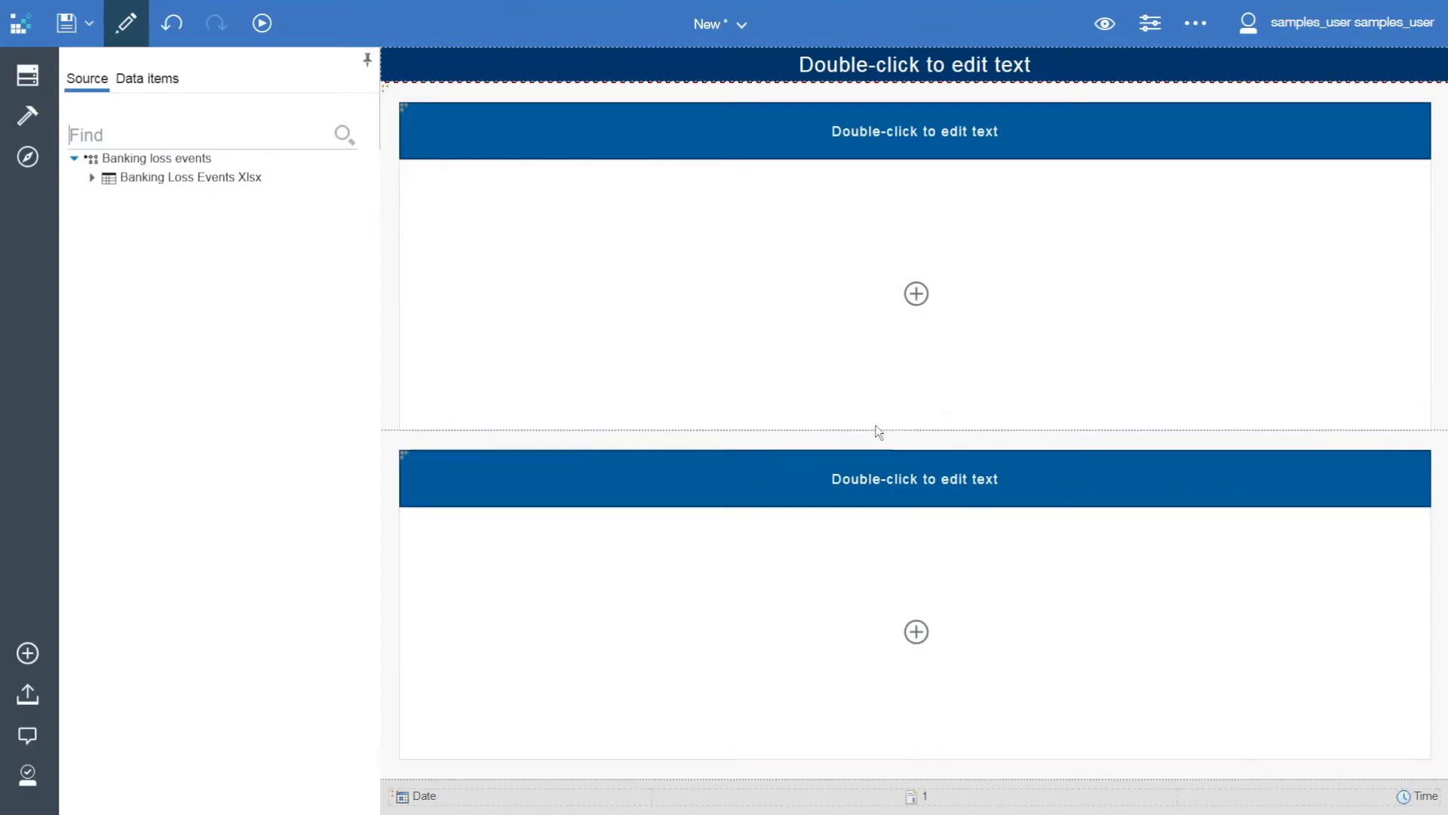
- Set the report's page title text to BANKING LOSS EVENTS
double_click(880, 66)
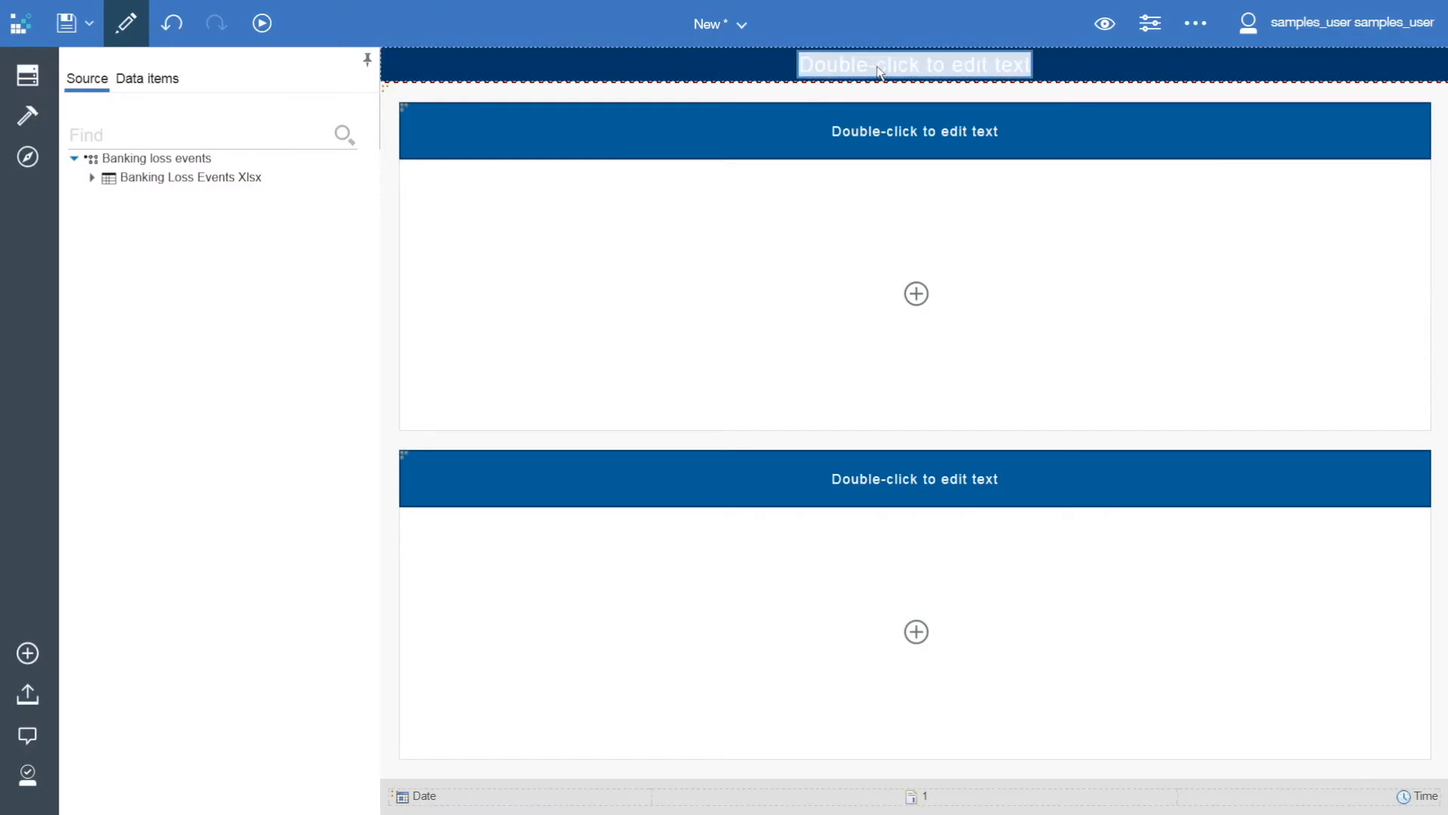
text(B)
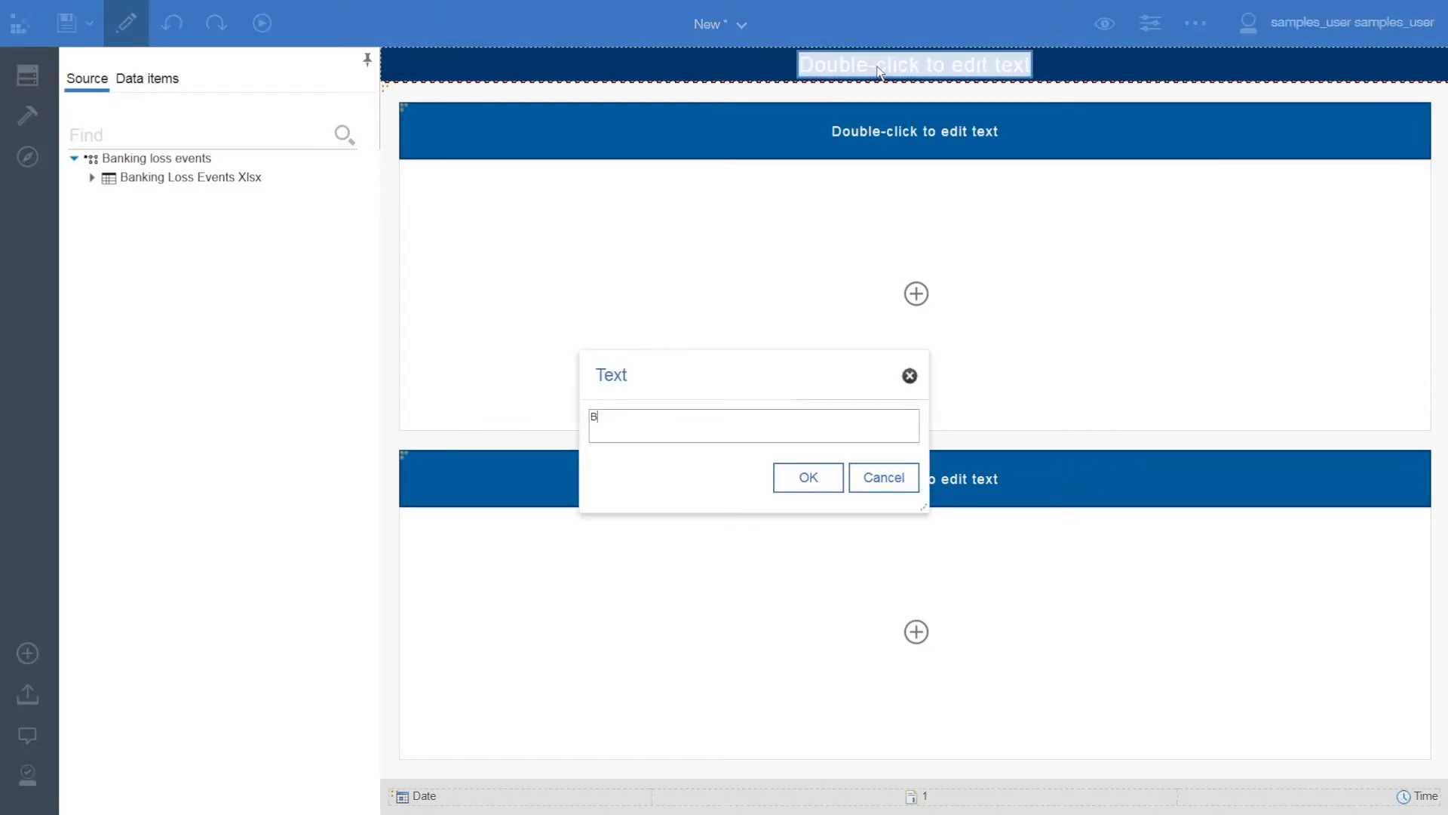
text(ANKING LOSS EVENTS)
click(809, 479)
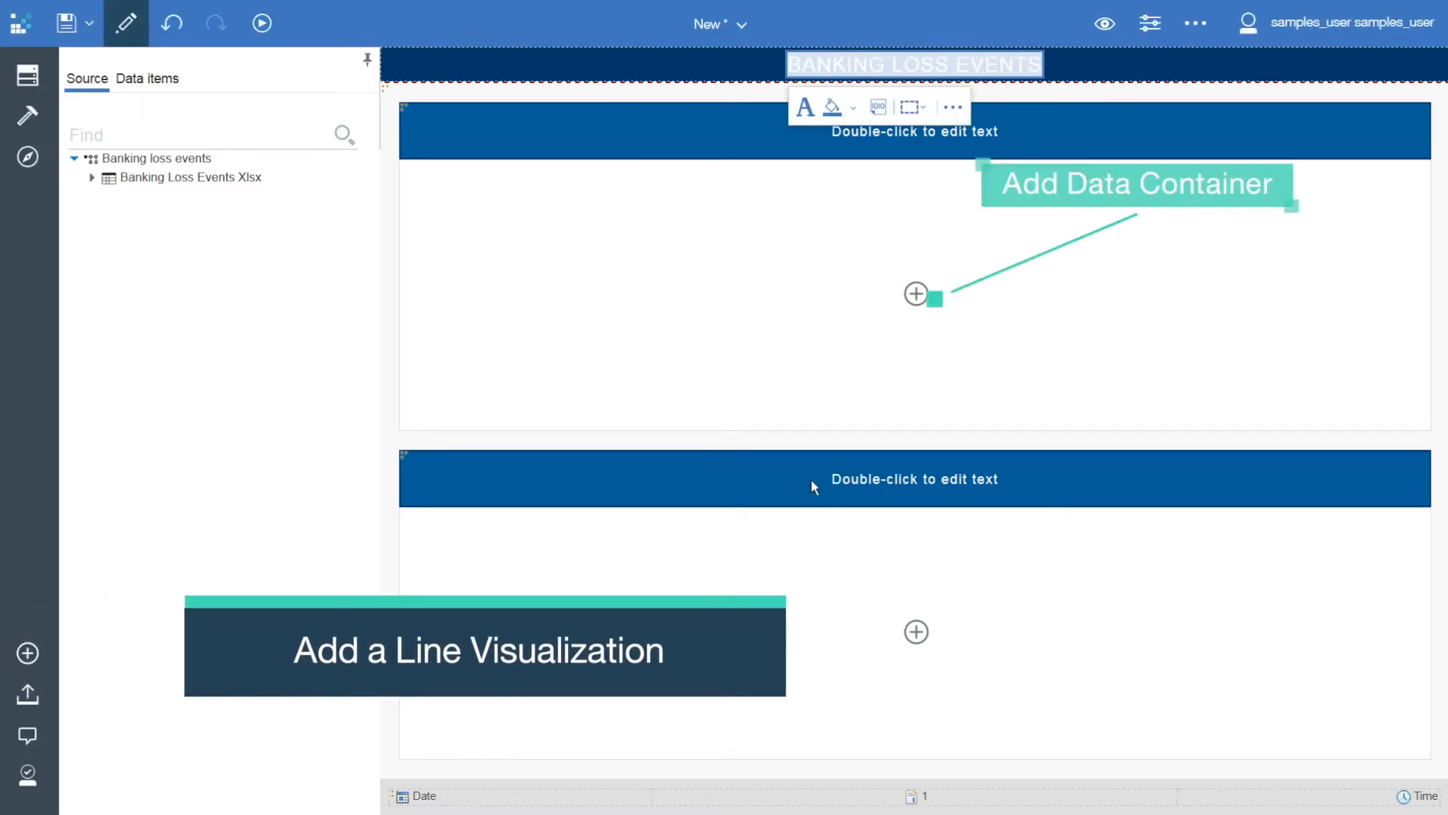
- Insert a Line with palette and theme visualization into the upper empty container, refining the gallery to Line types
click(916, 294)
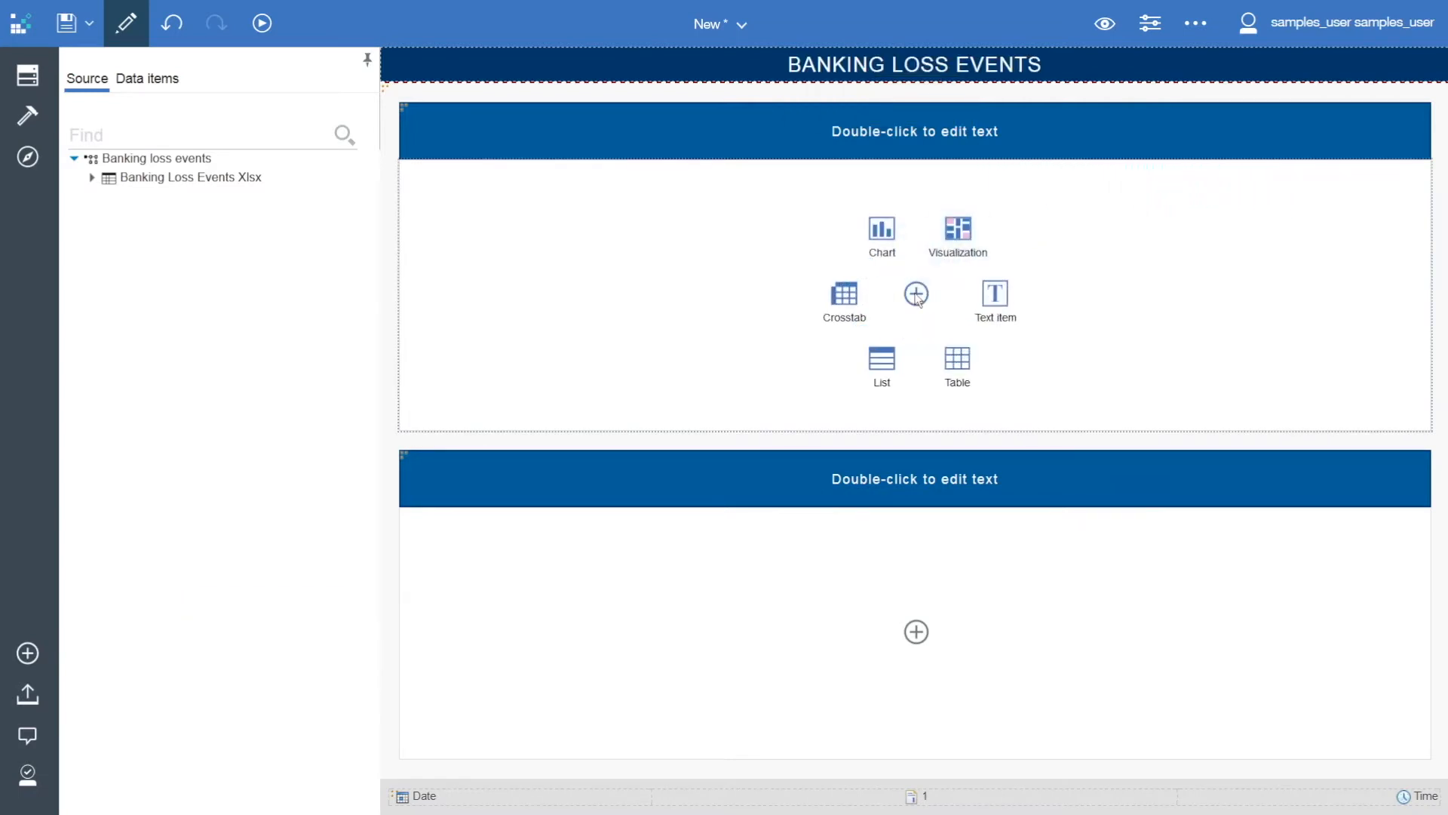
click(958, 239)
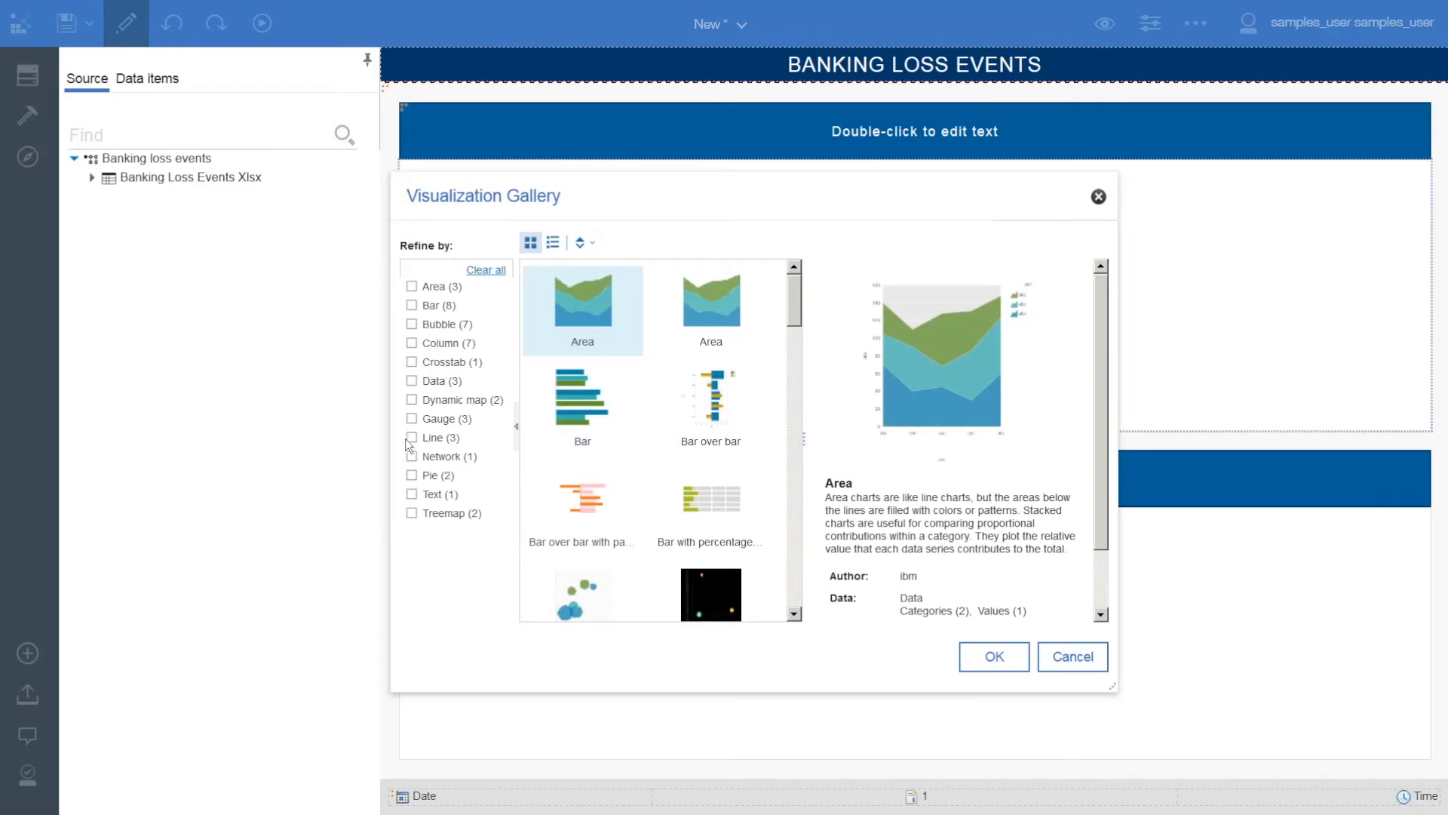
click(411, 438)
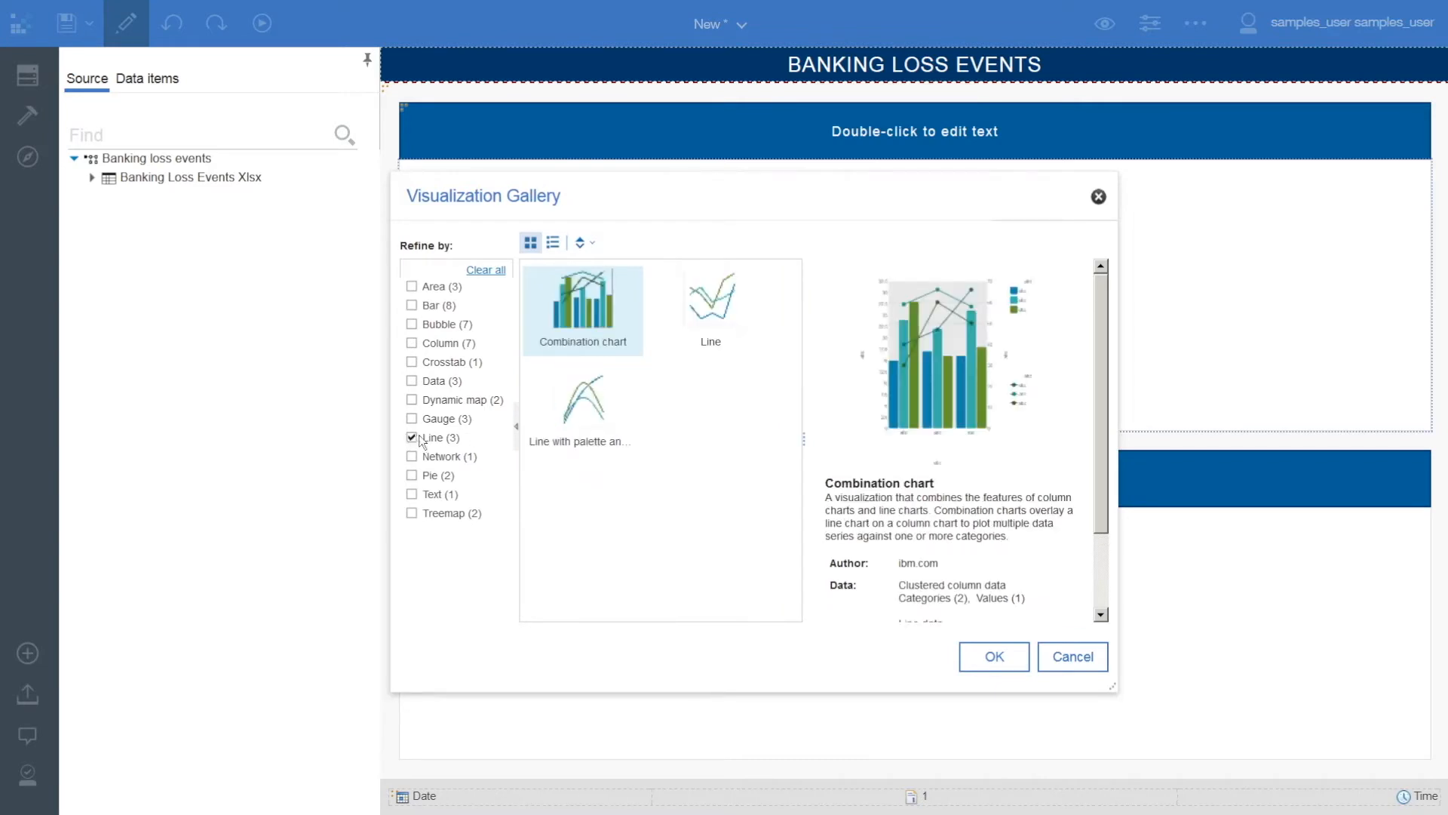
click(541, 423)
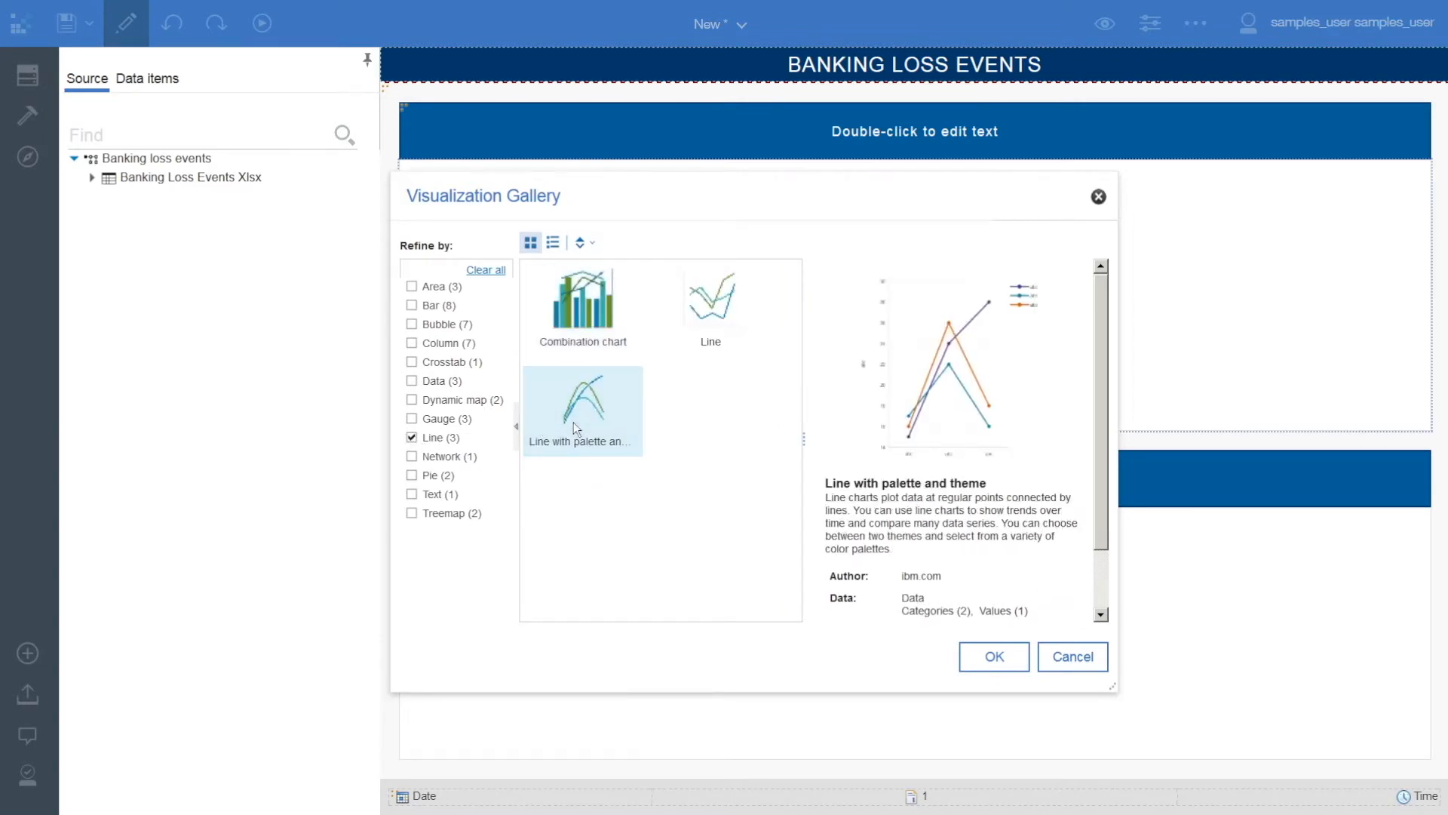
click(994, 656)
click(804, 543)
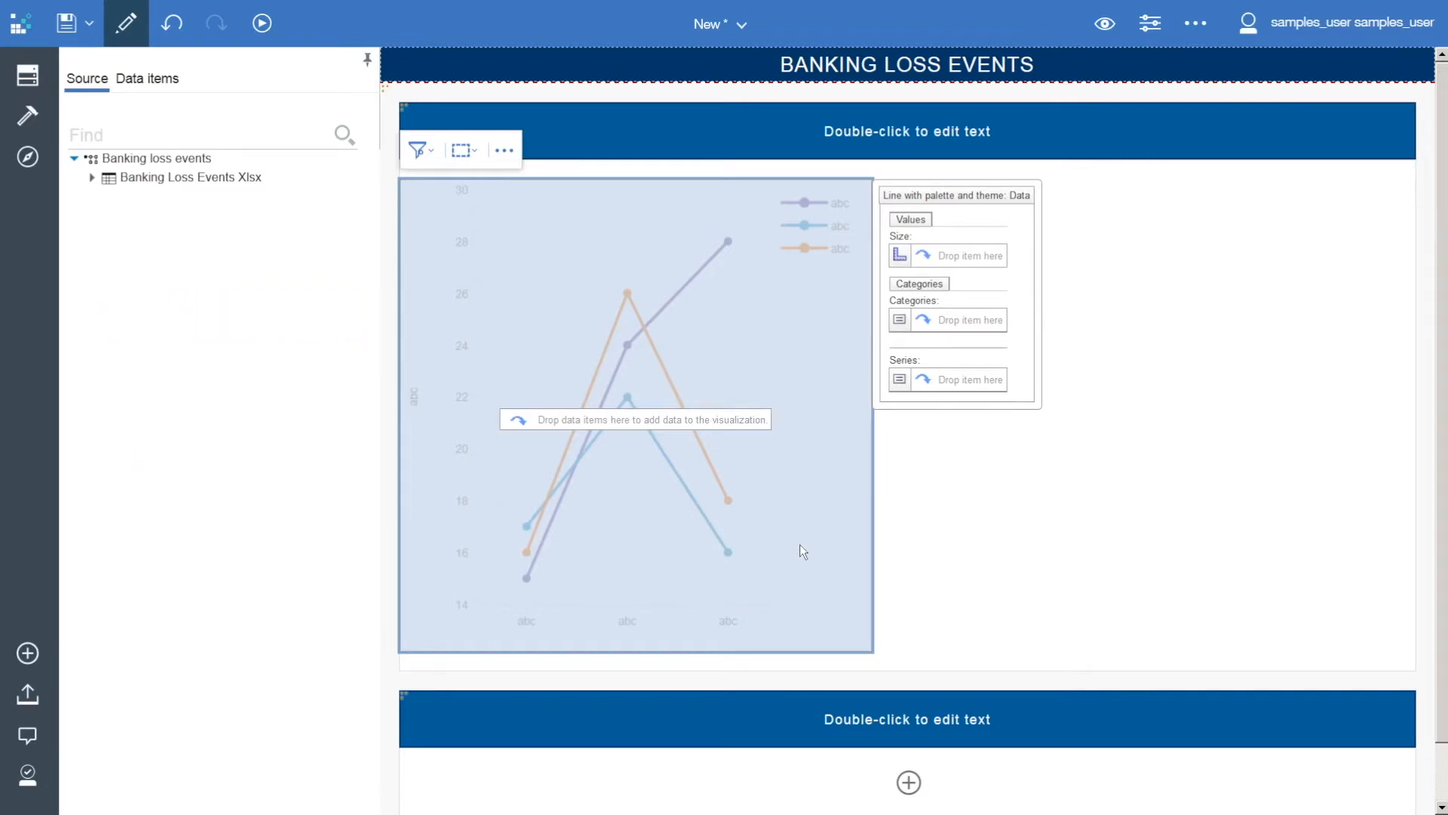
- Fill the line visualization with Net Loss as size, Year as categories and Region as series
click(92, 178)
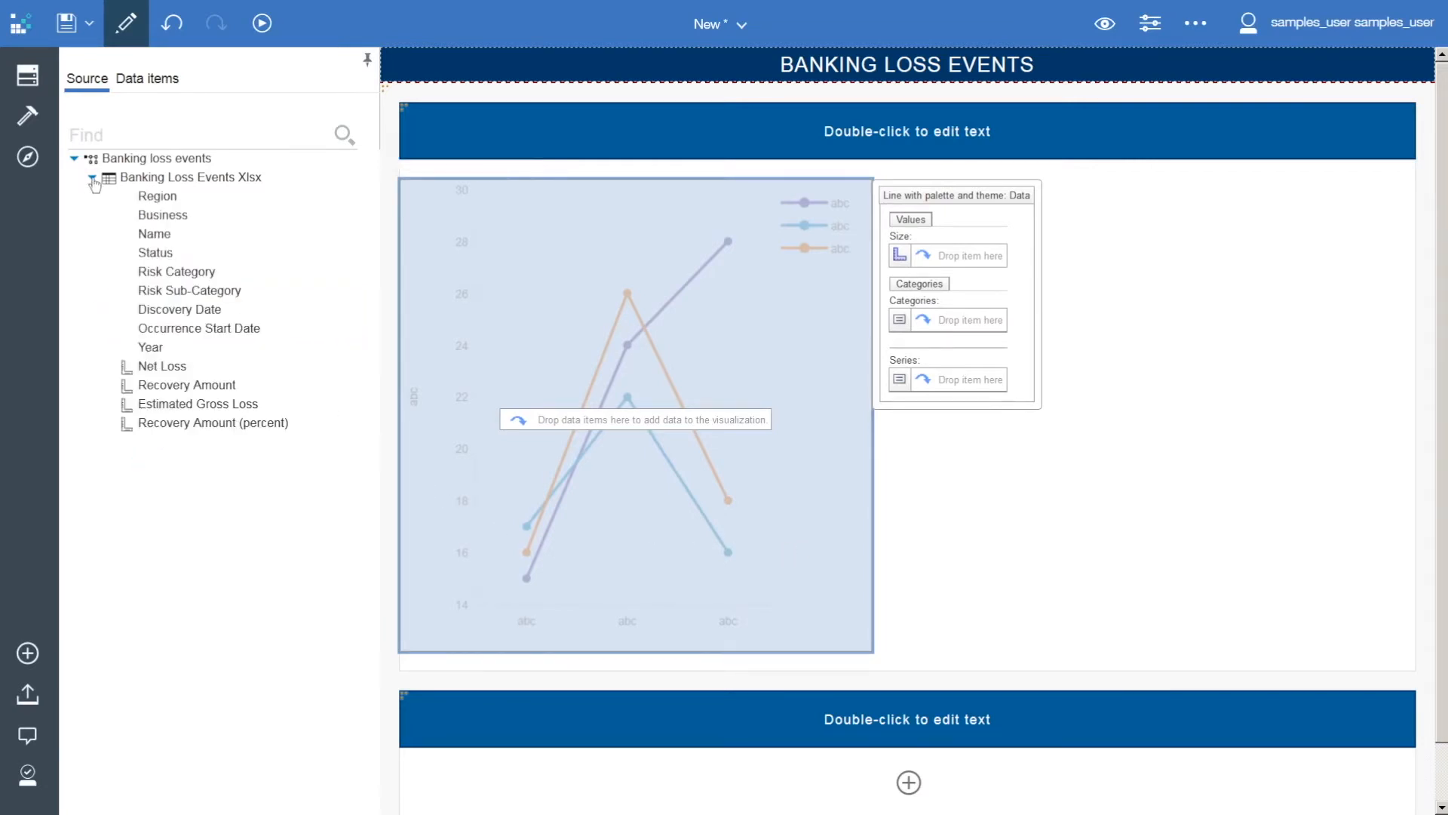
double_click(163, 366)
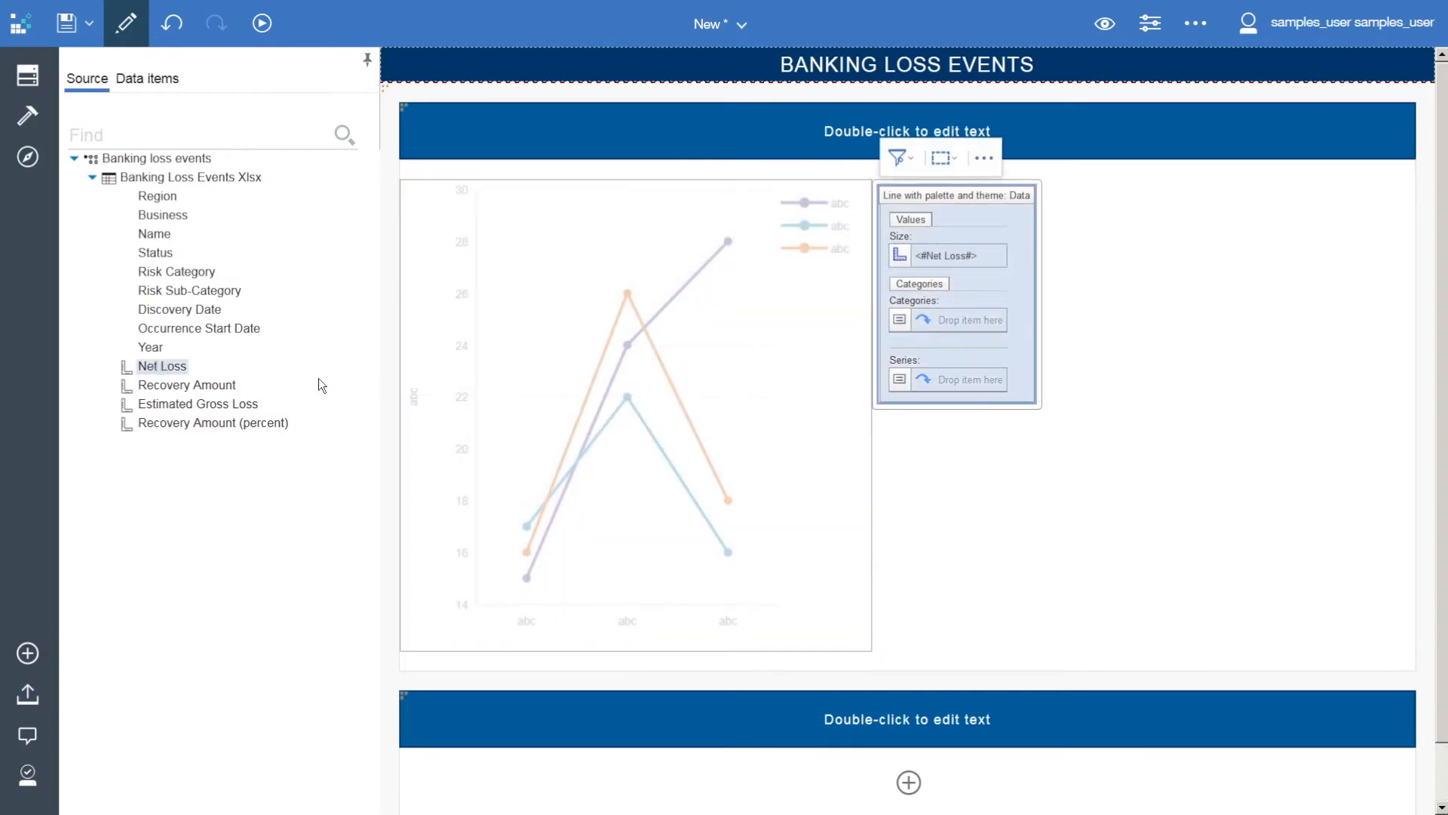
double_click(150, 347)
double_click(166, 197)
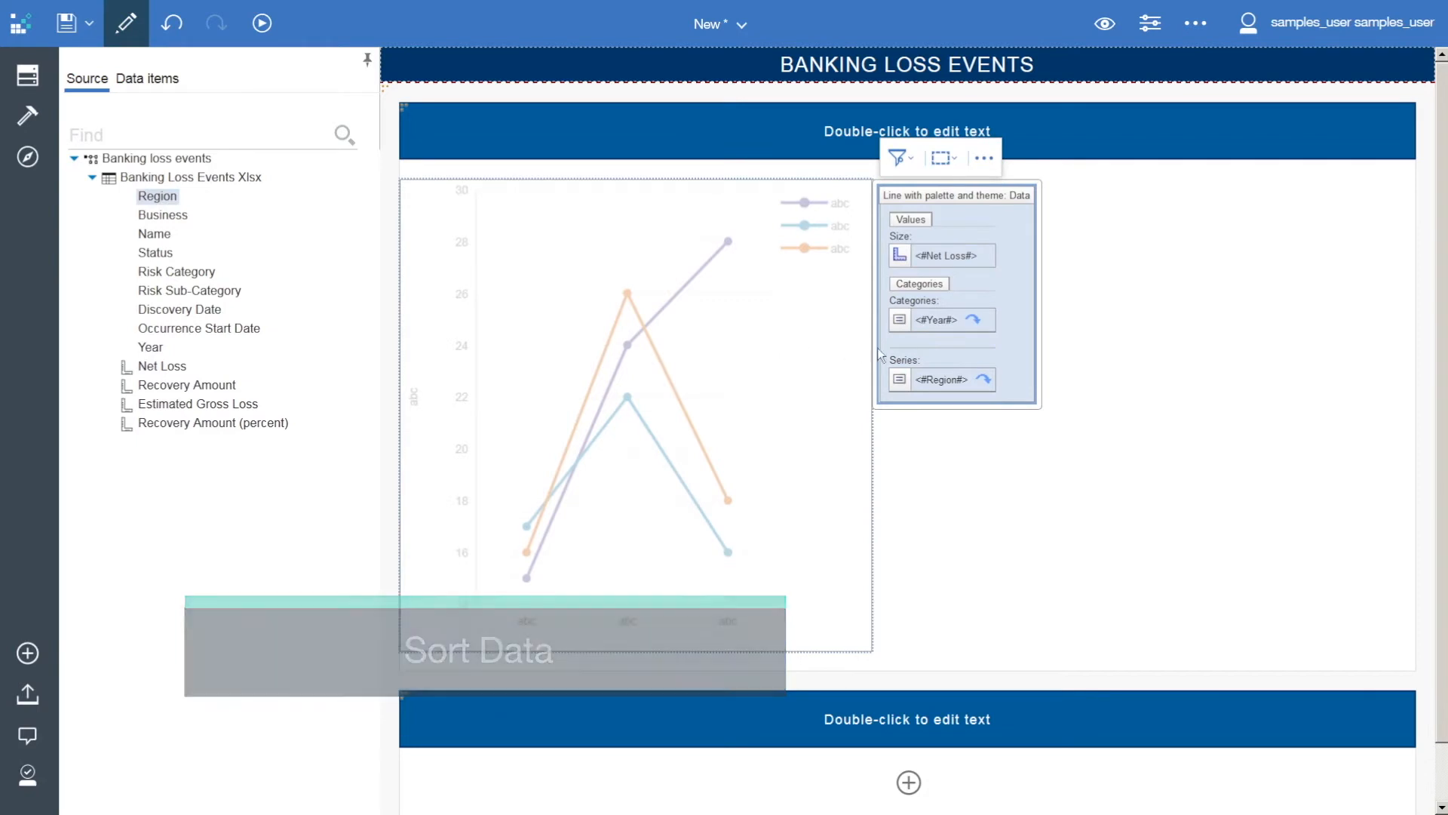
- Sort the line visualization's Year category in ascending order
click(939, 320)
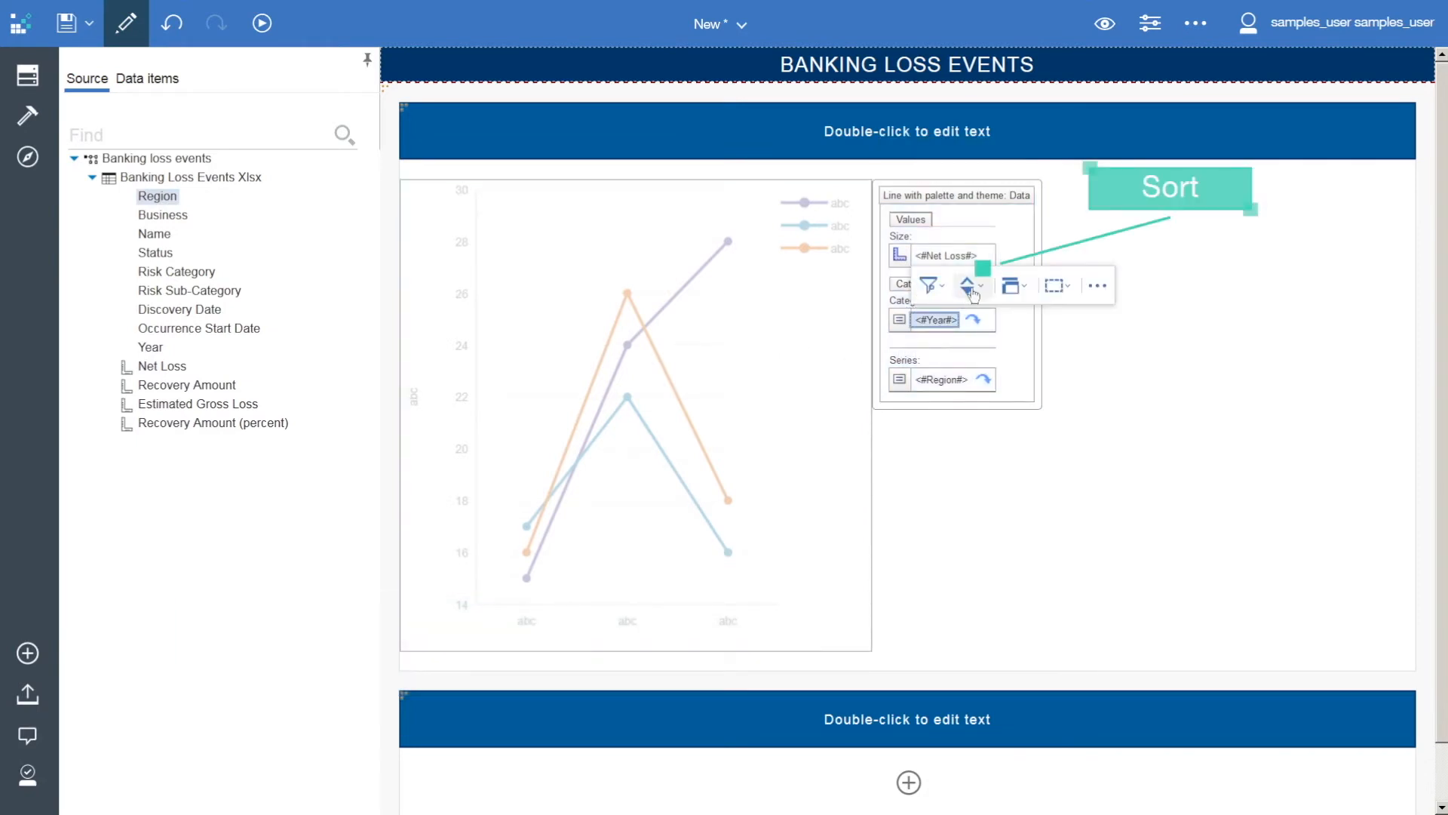
click(973, 288)
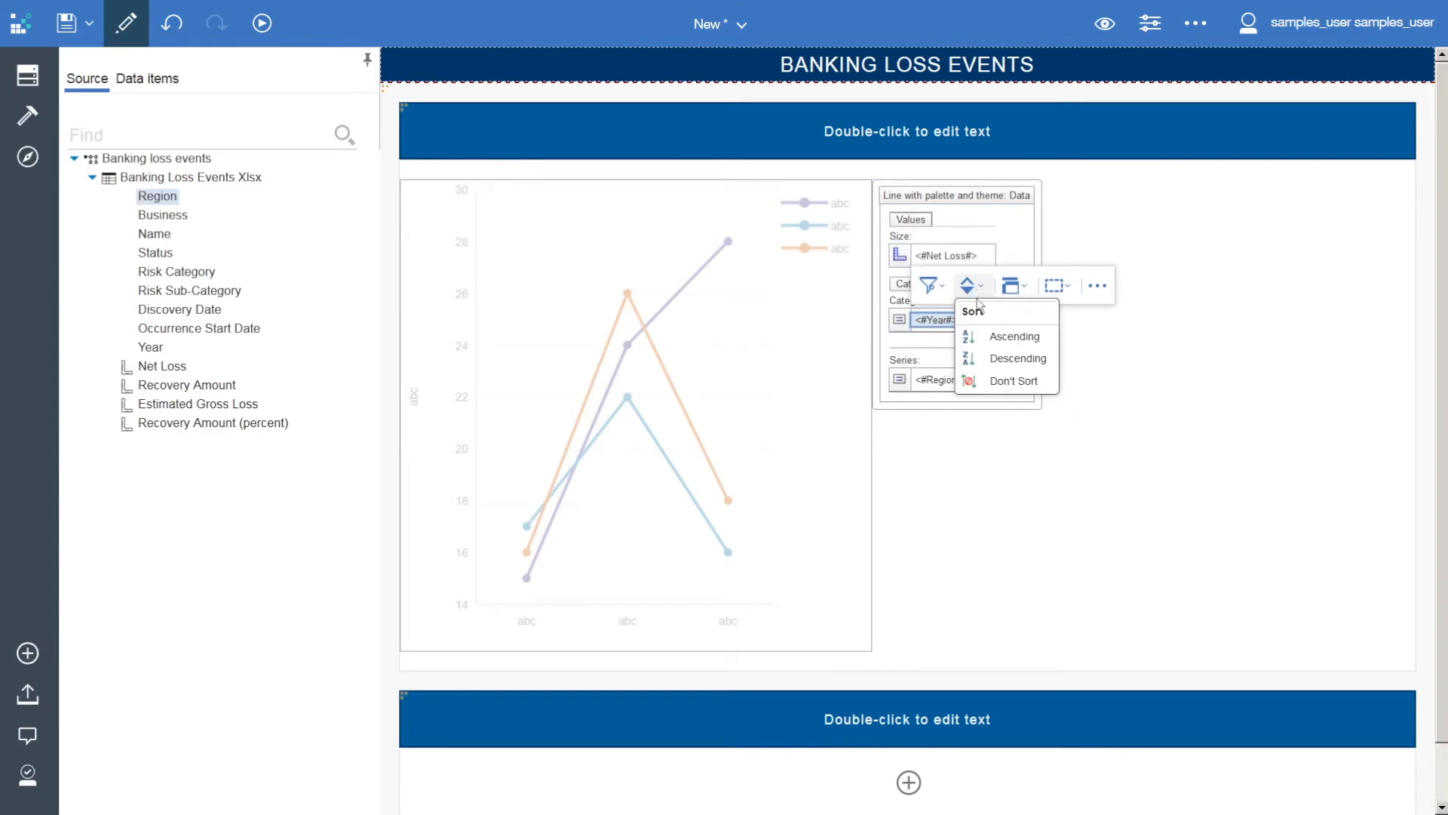
click(997, 336)
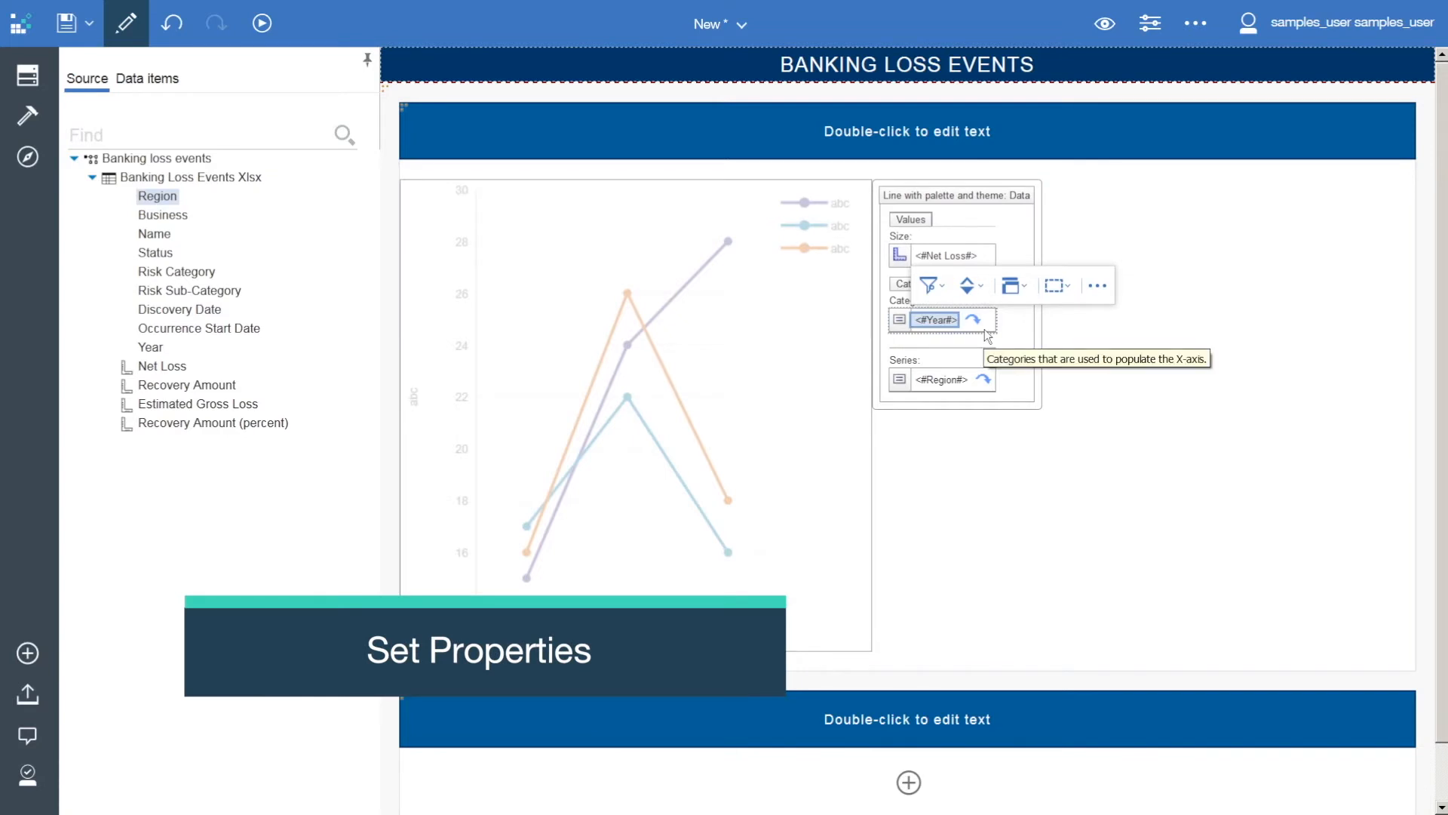
- Set the line visualization's width to 900 and its height to 200 in its properties
click(594, 246)
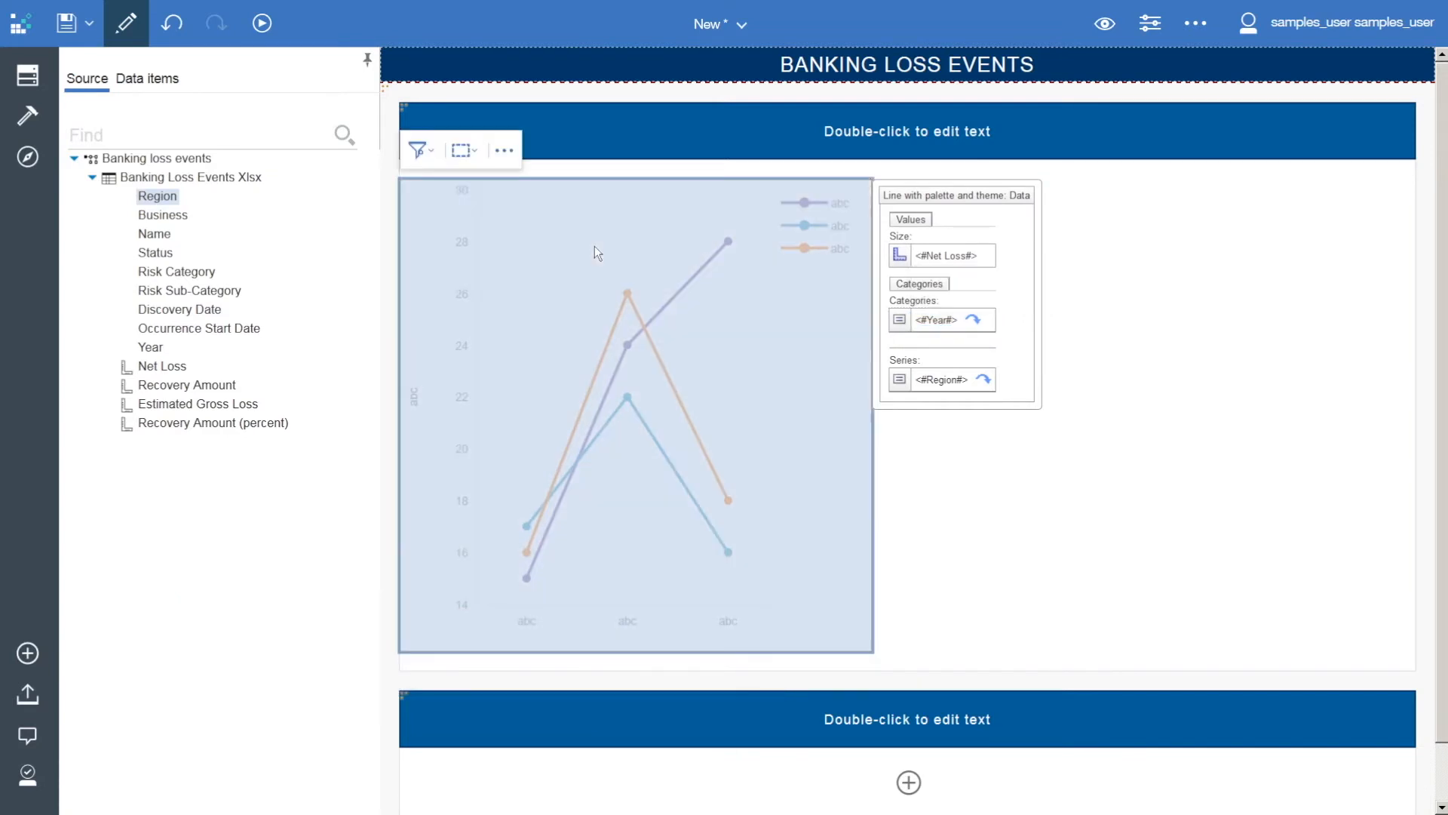
click(1151, 35)
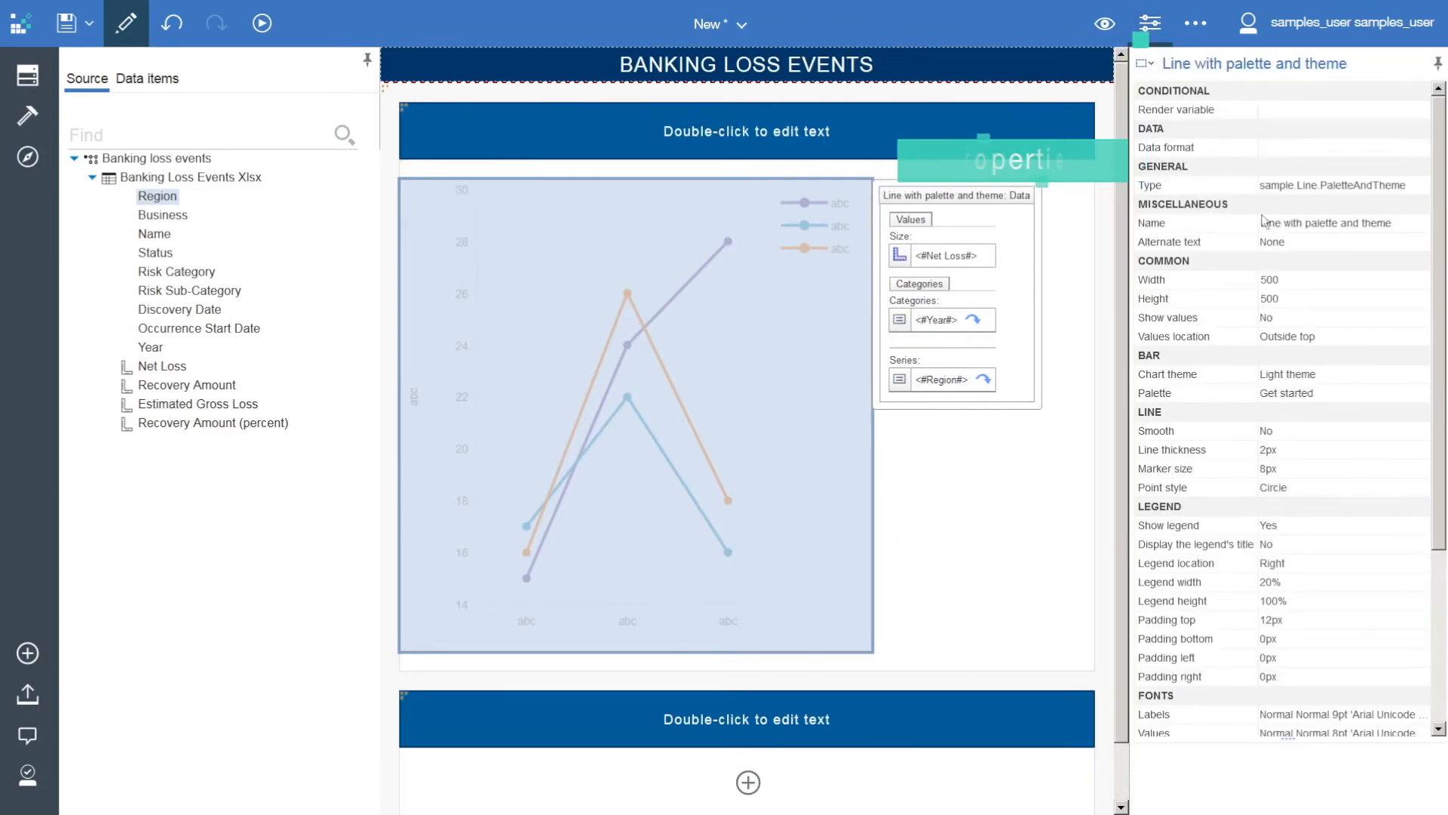
click(1214, 280)
text(900)
click(1281, 300)
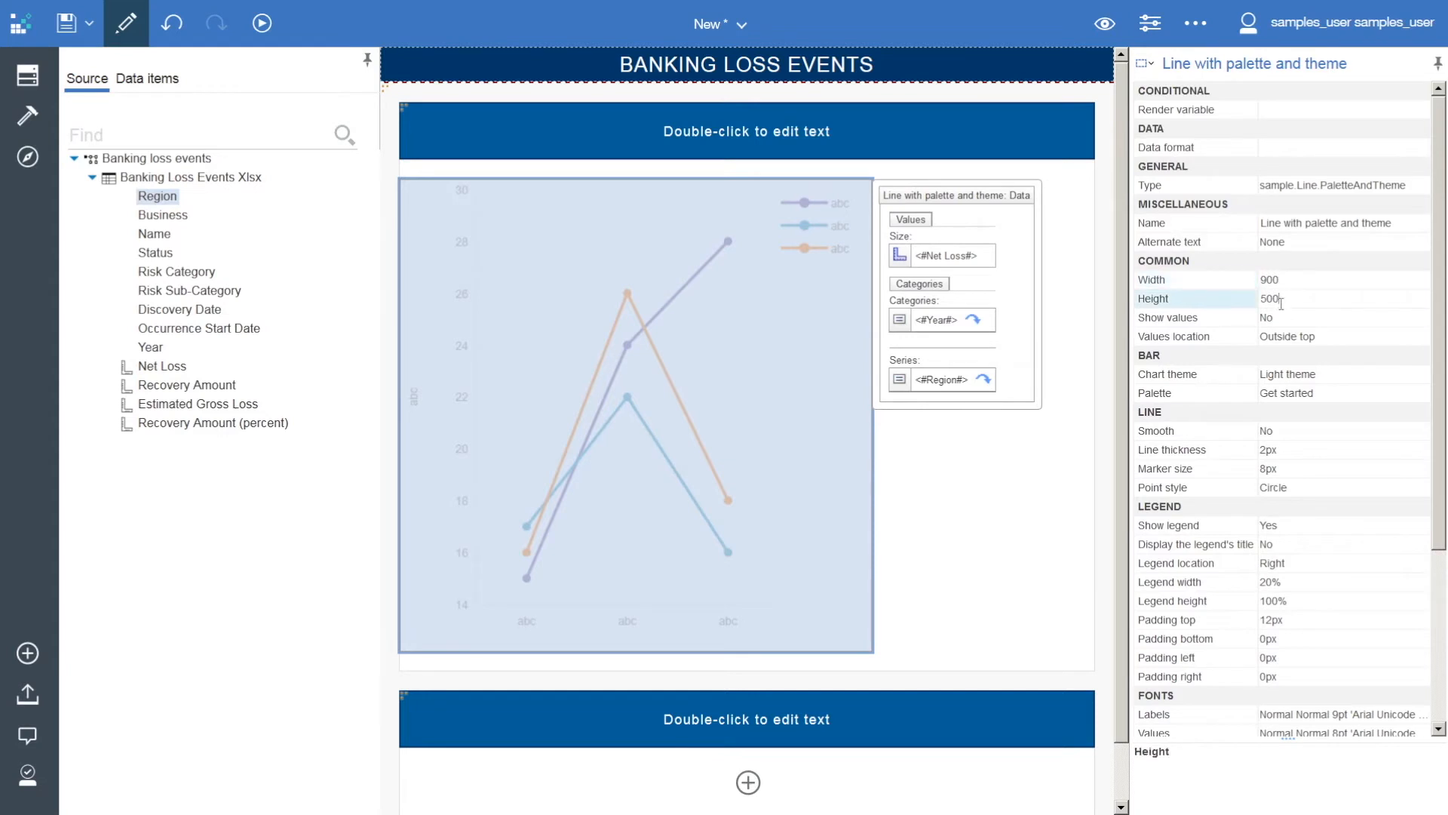
drag(1281, 302, 1233, 293)
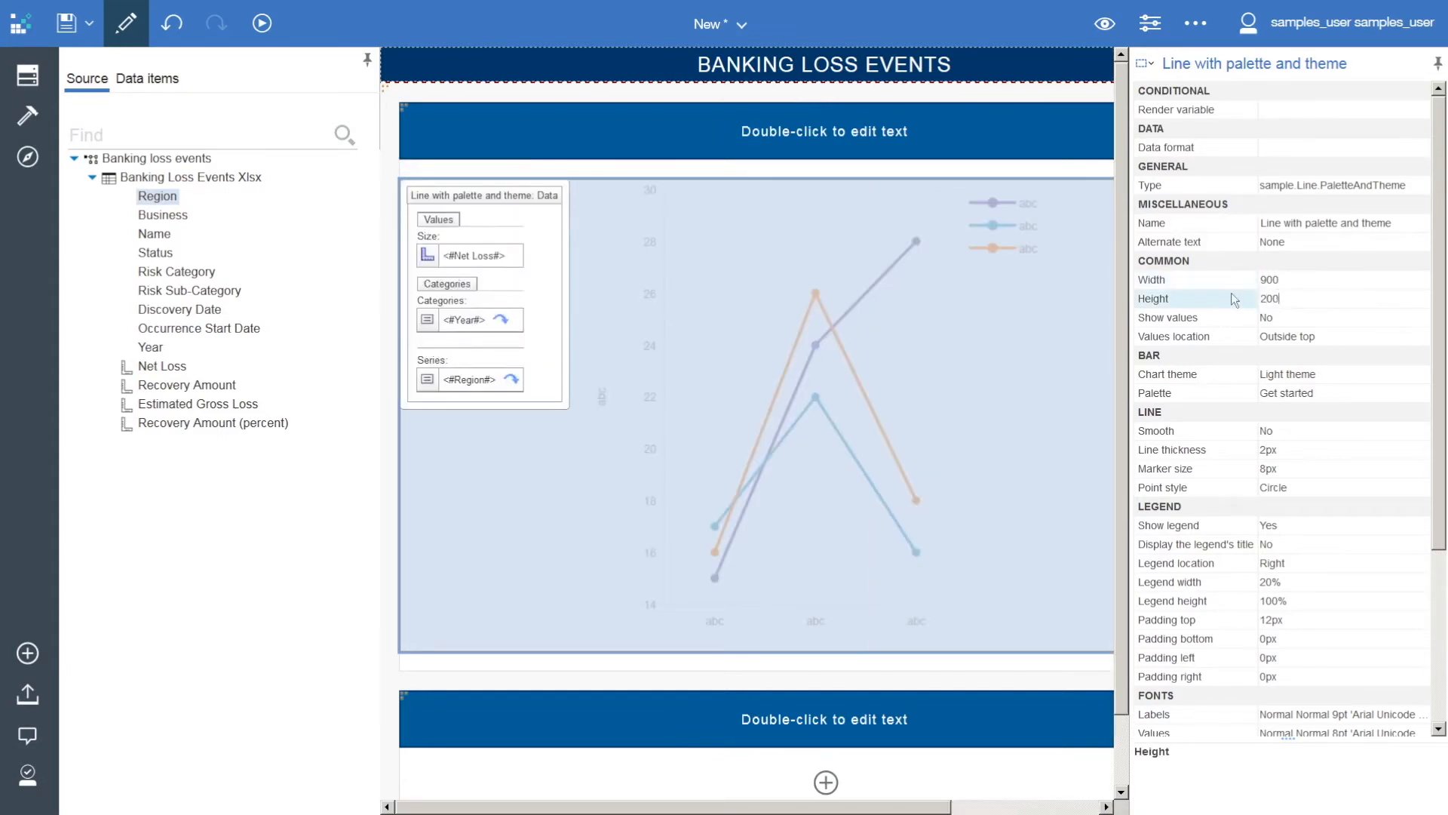
key(Return)
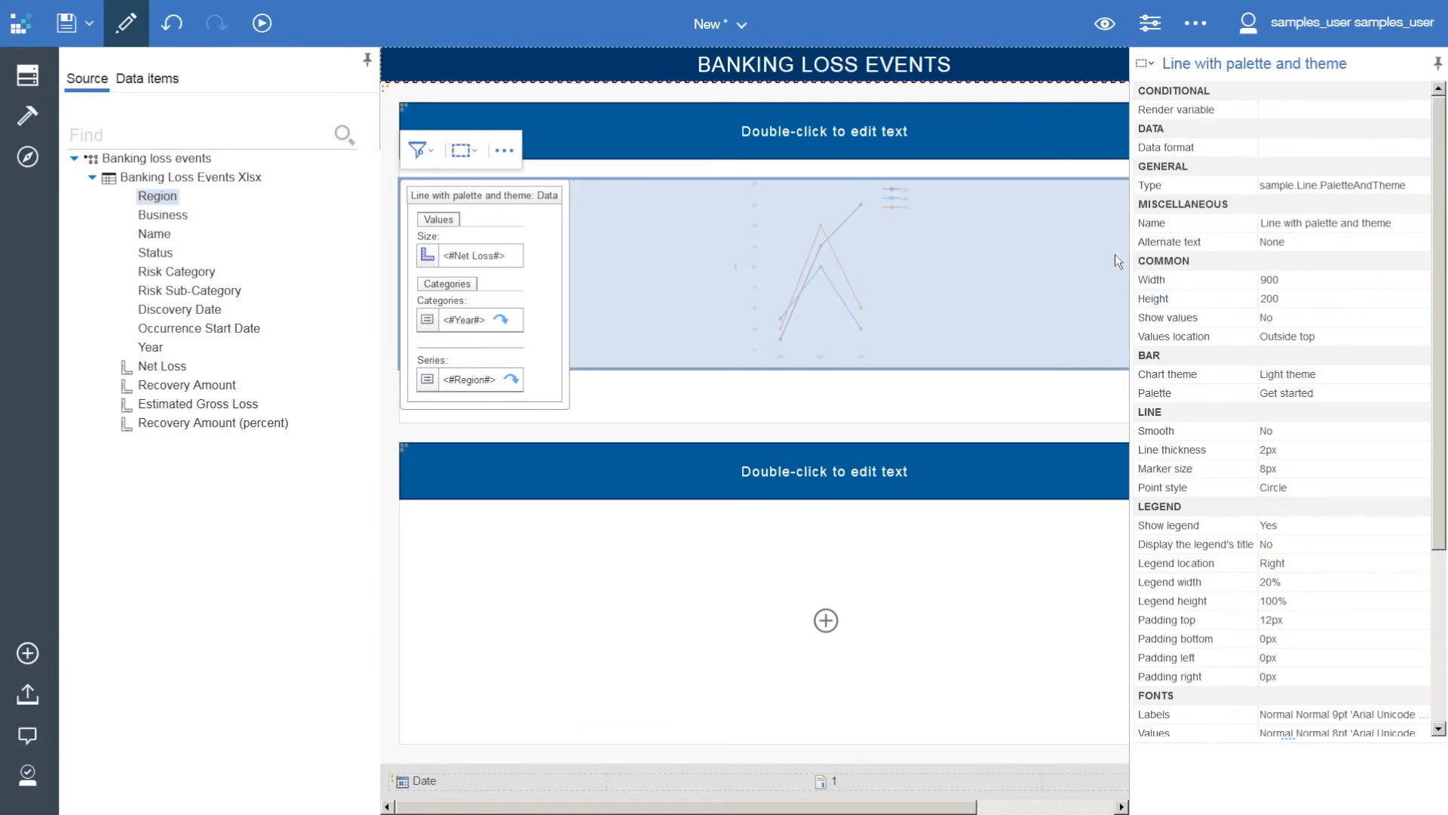
- Set the heading above the line visualization to NET LOSS OVER YEAR BY REGION
click(852, 136)
double_click(851, 134)
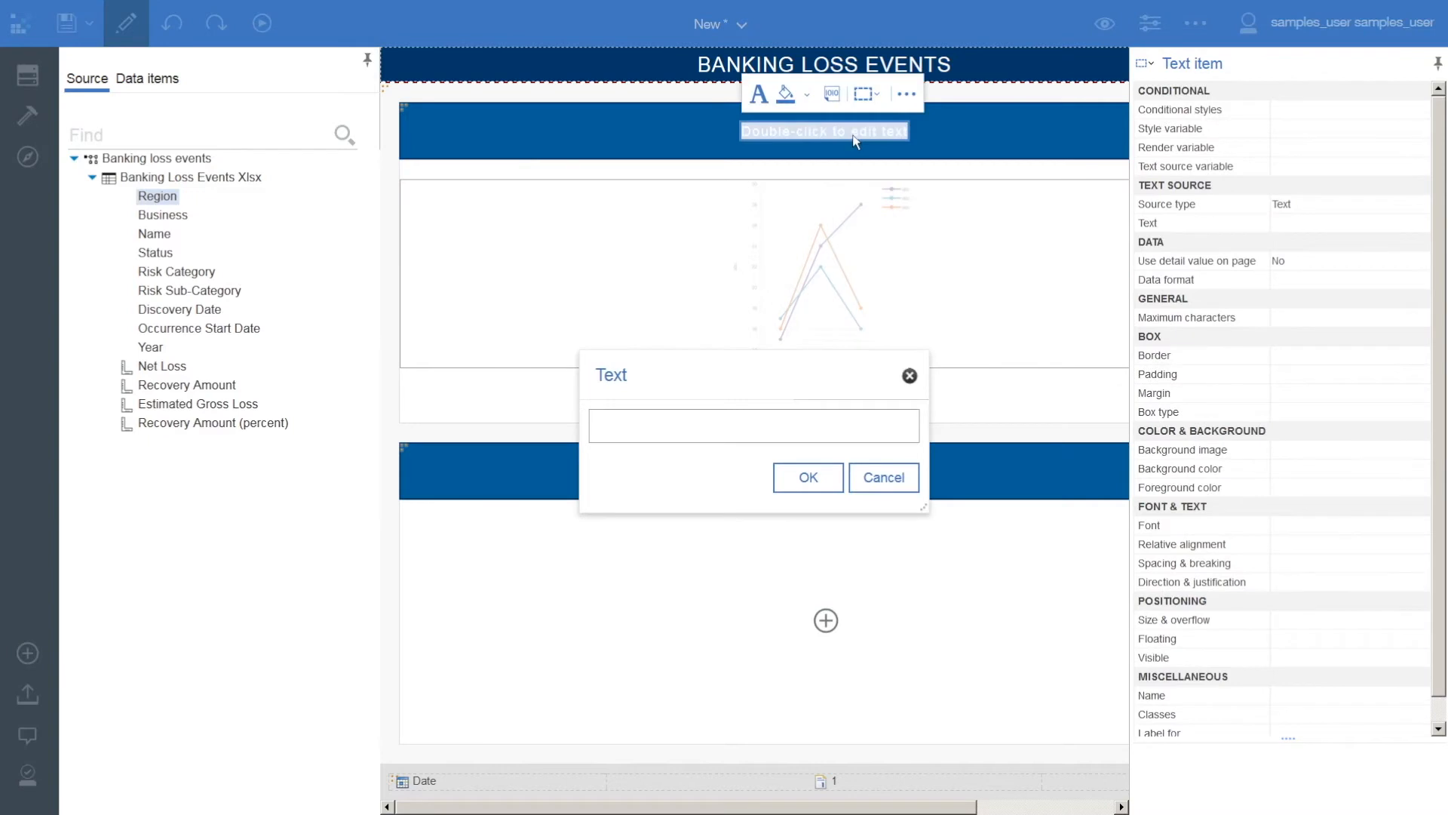
text(NET LOSS OVER YEAR BY REGION)
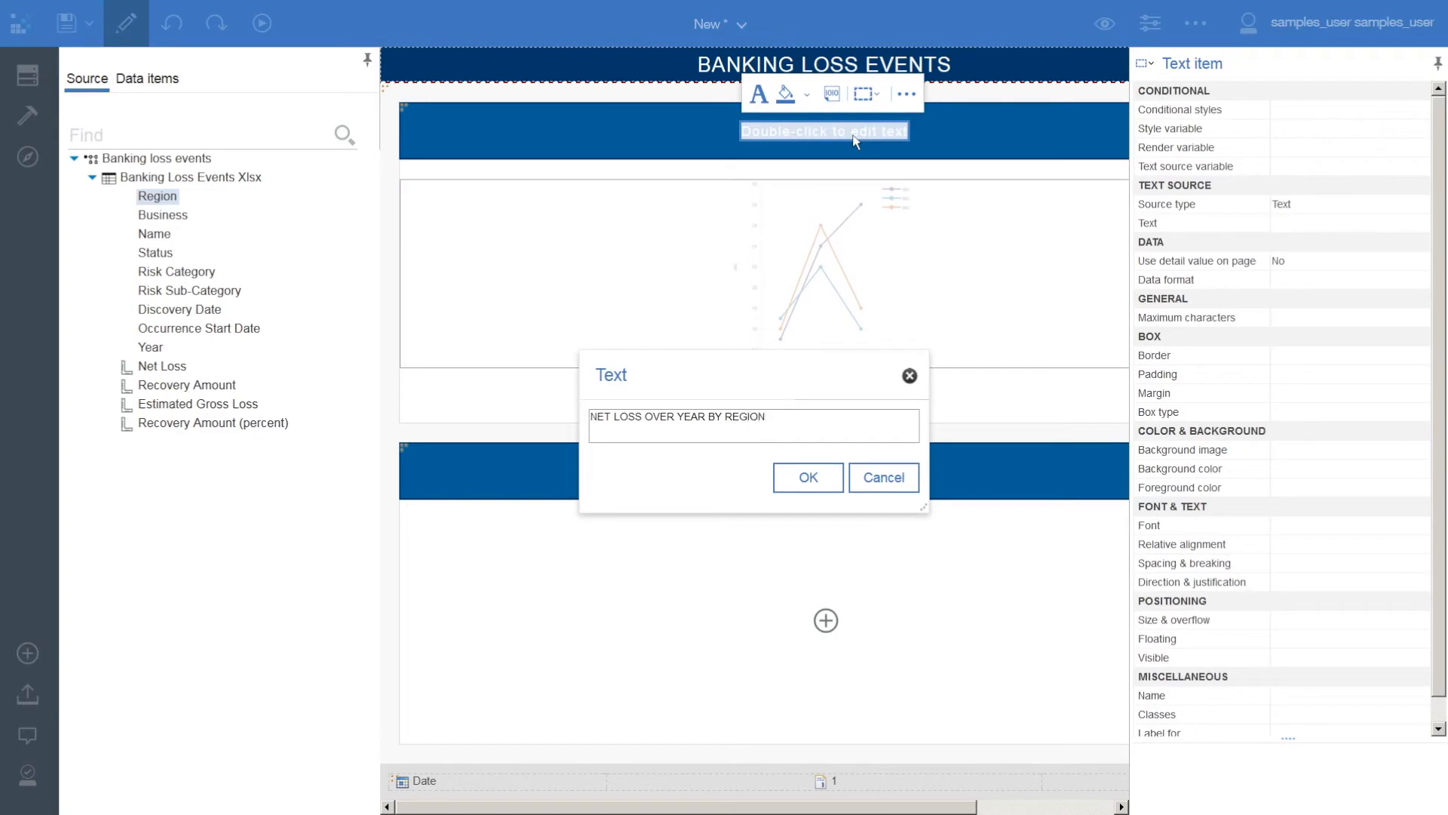
click(819, 478)
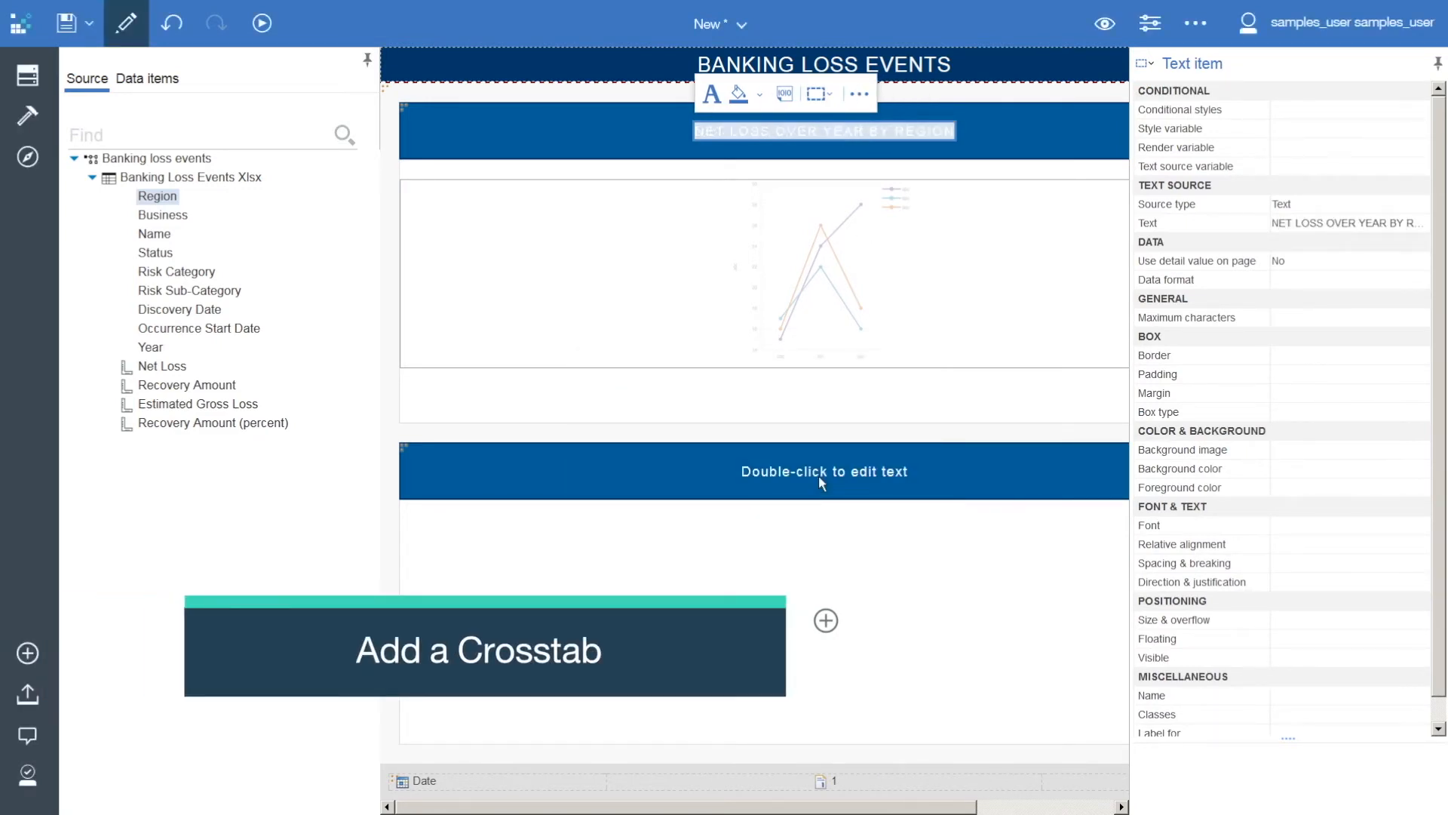
- Insert a crosstab into the lower empty container, accepting the name Crosstab1 and query Query2
click(826, 621)
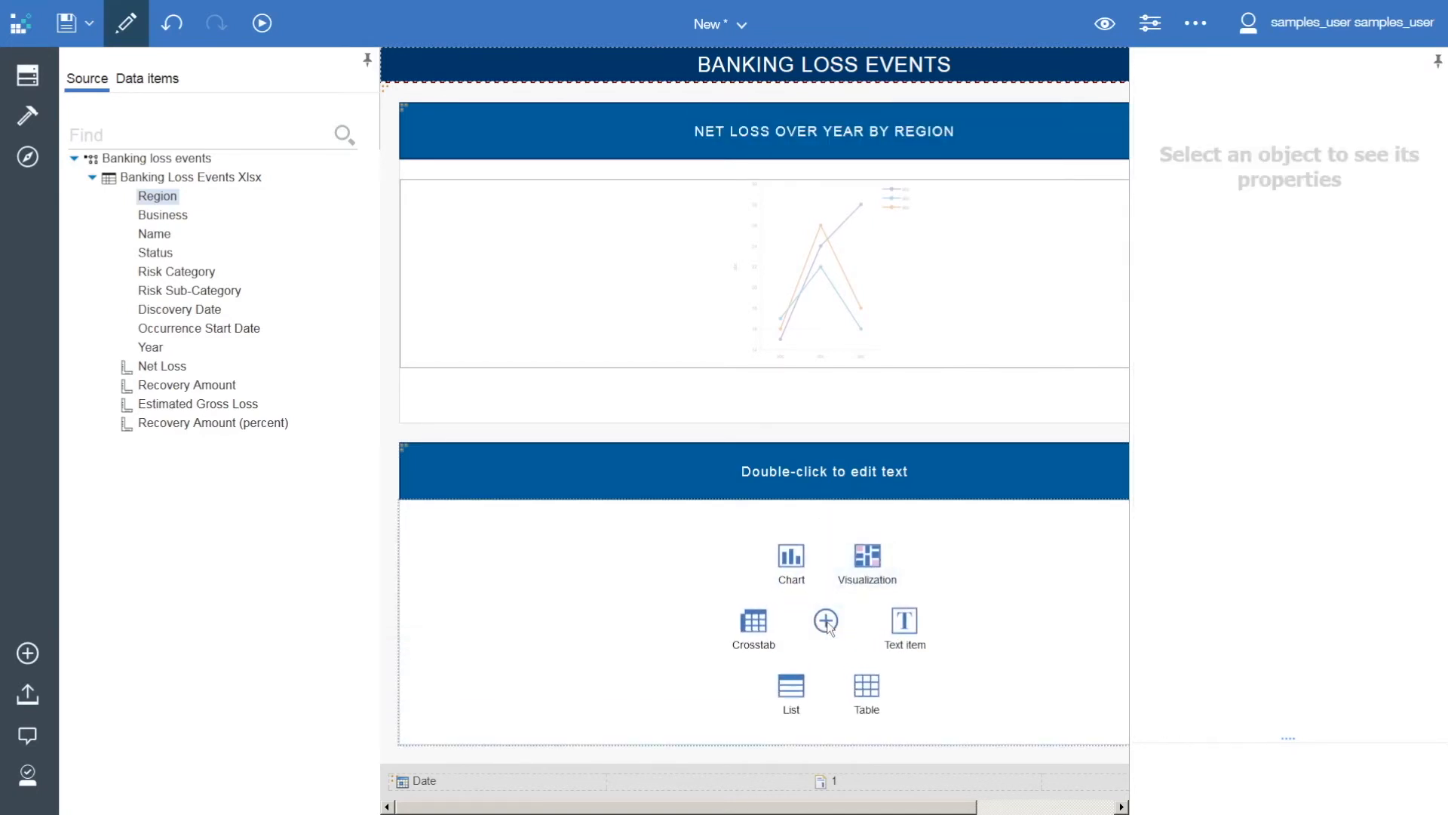
click(762, 626)
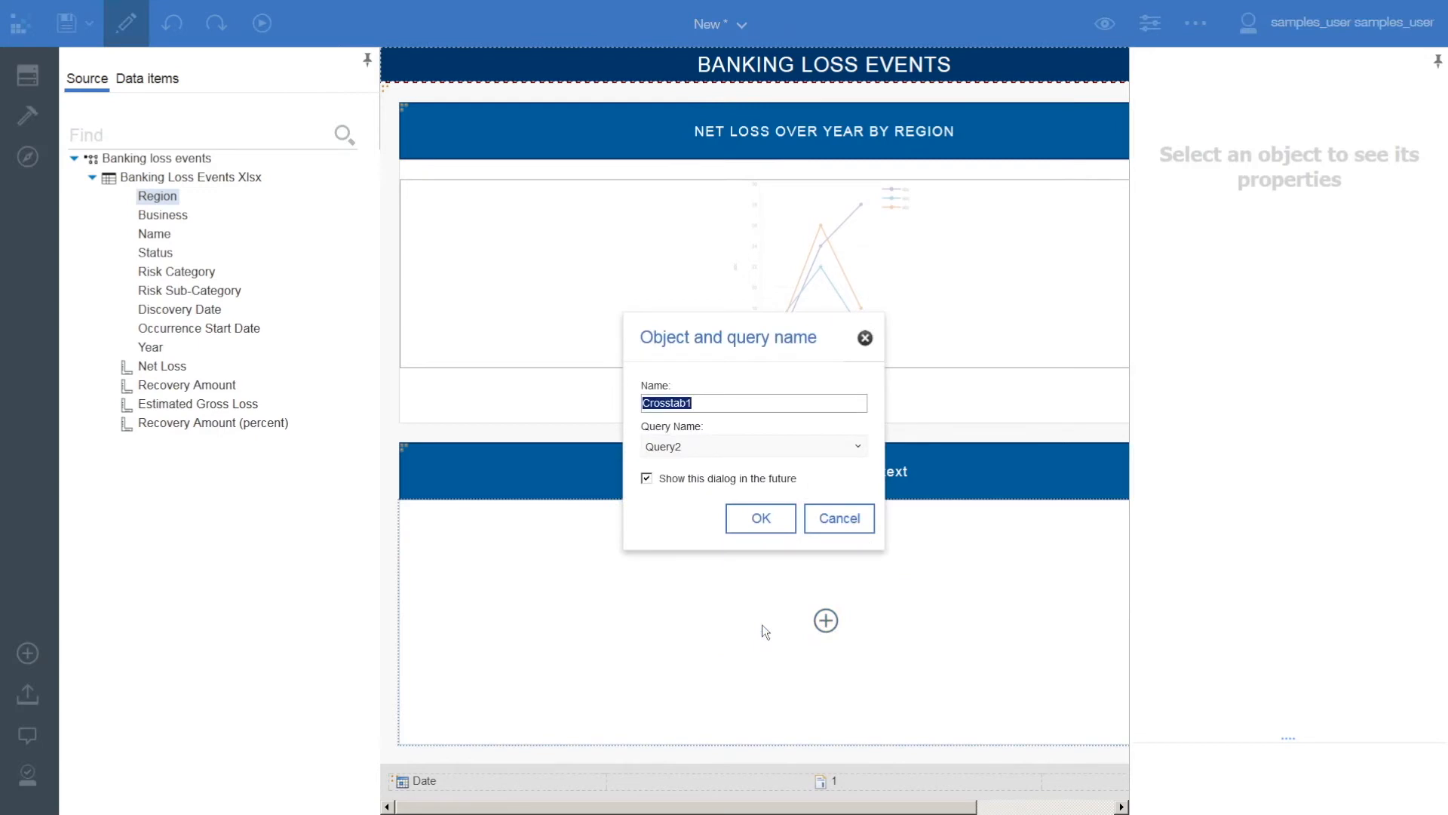
click(758, 519)
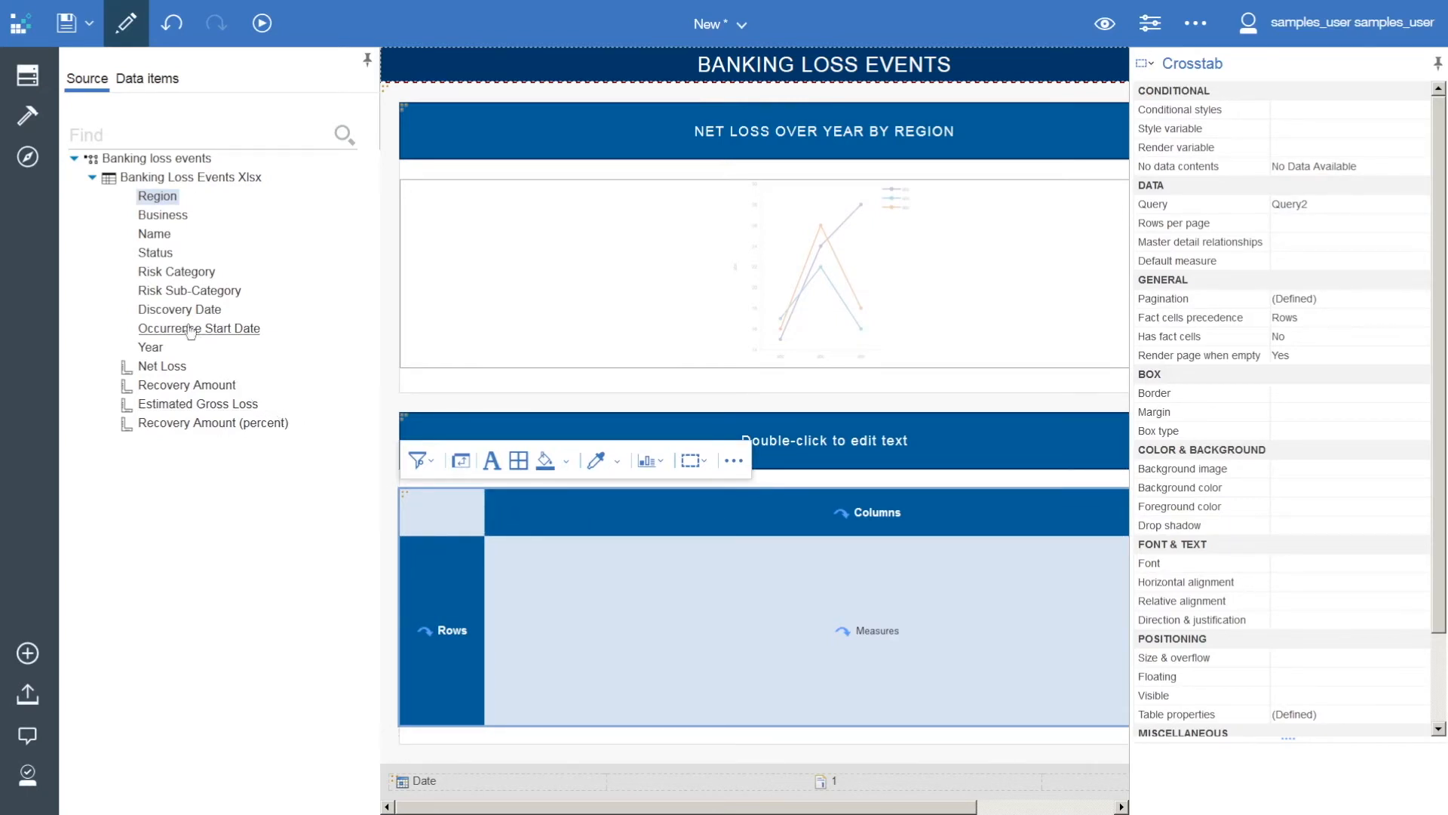
- Fill the crosstab with Risk Category as rows, Year as columns and Net Loss as the measure
double_click(185, 274)
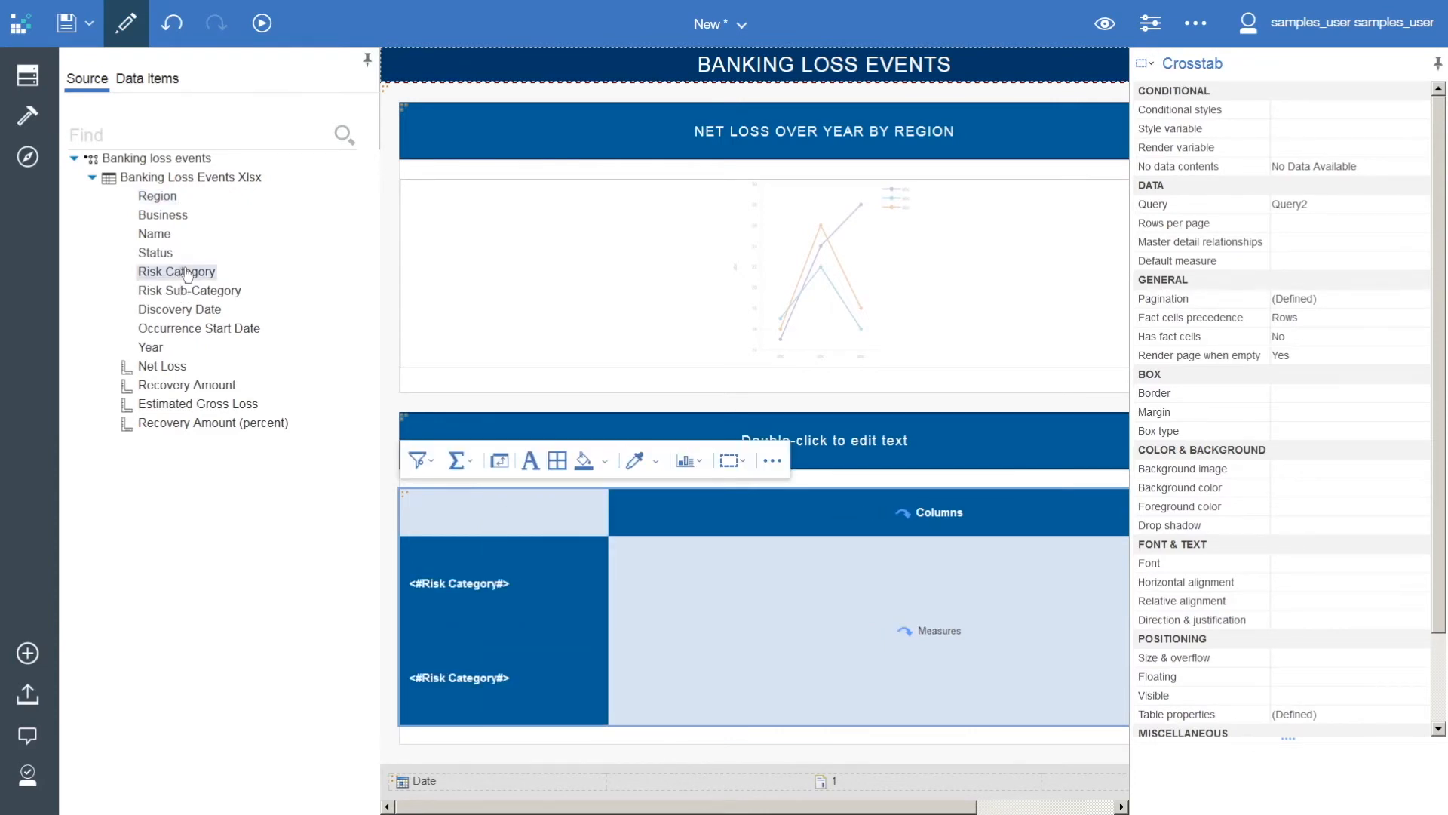
double_click(161, 348)
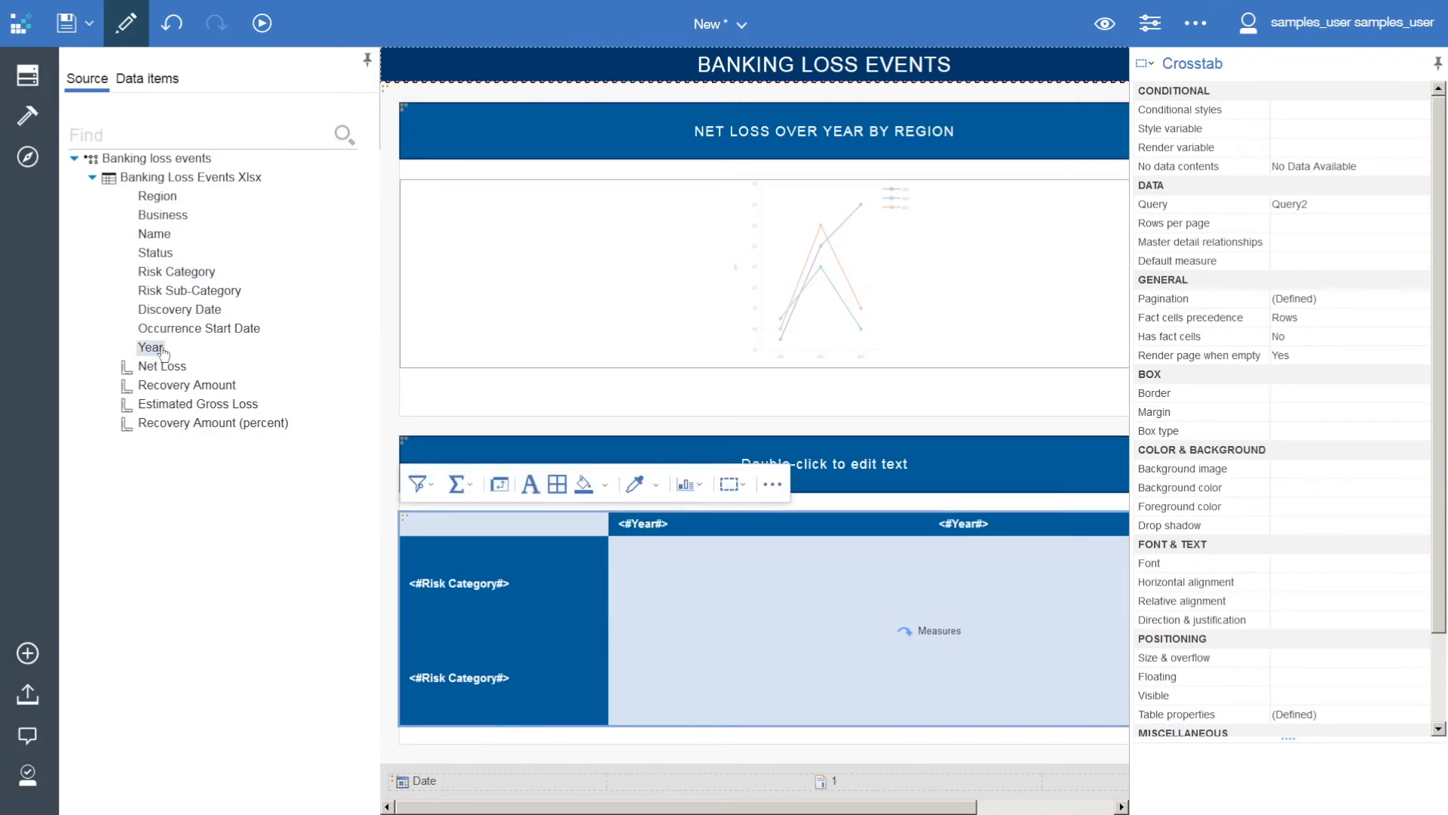
double_click(168, 369)
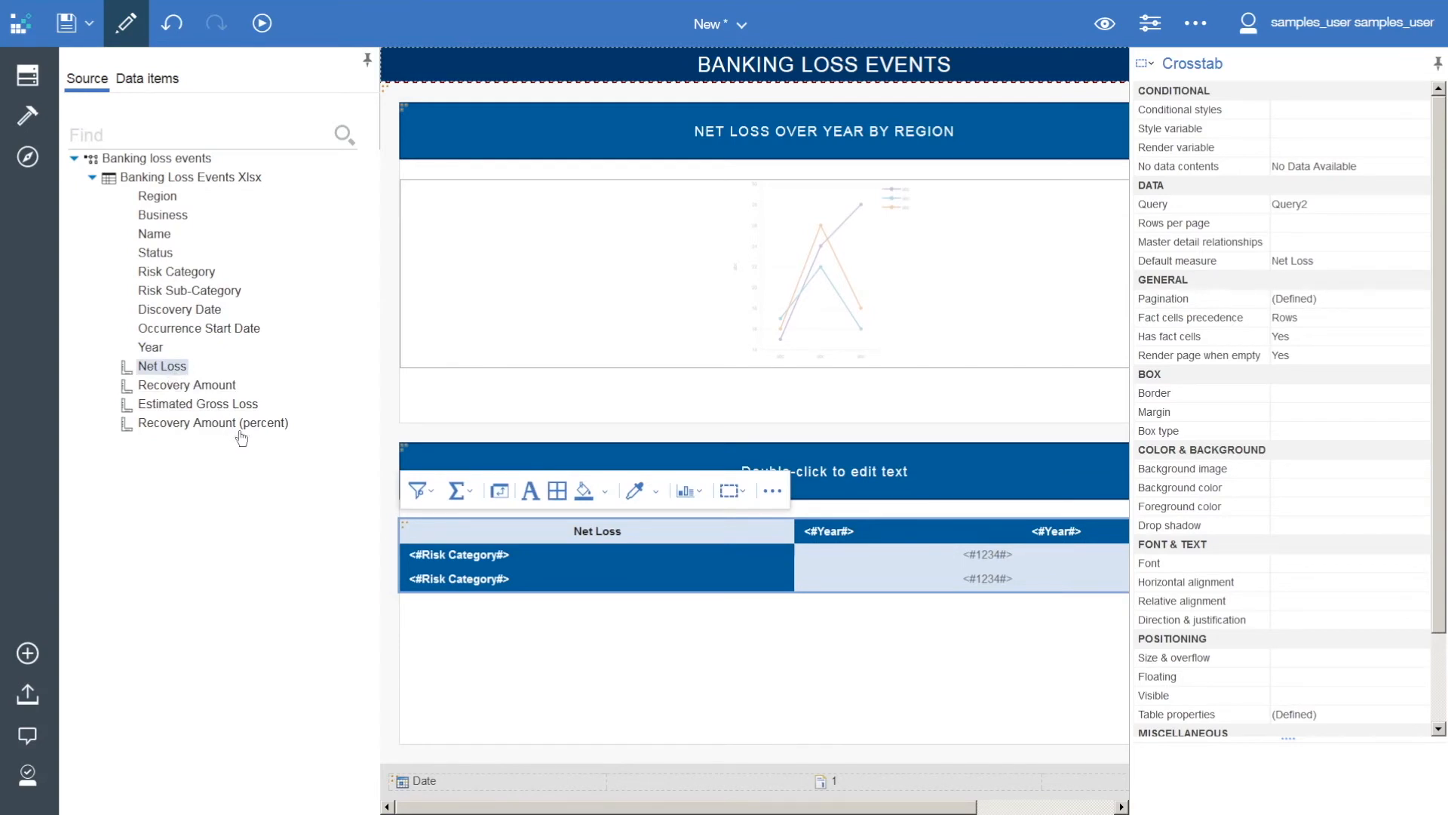
- Sort the crosstab's Risk Category rows in ascending order
click(461, 556)
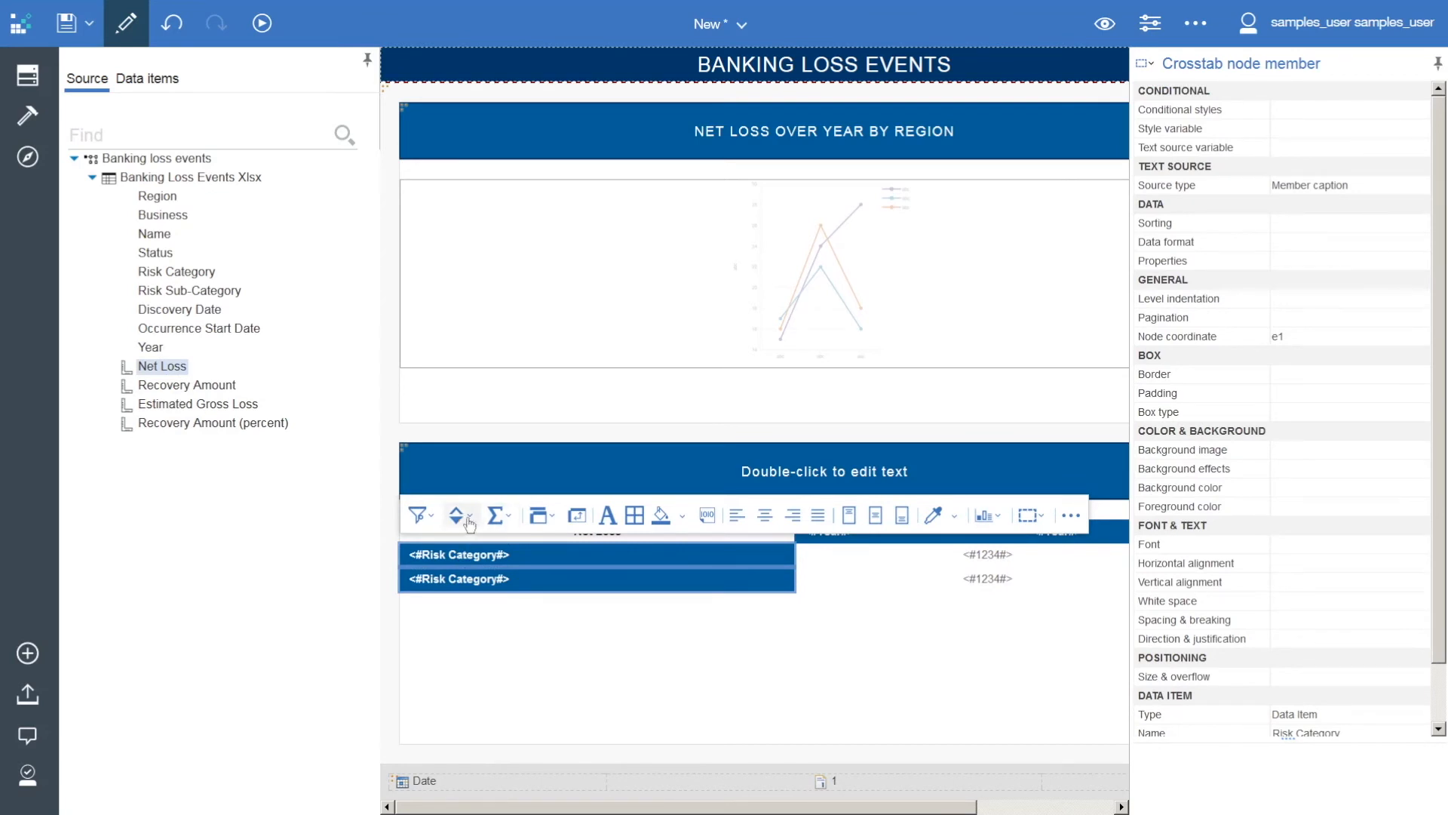
click(457, 515)
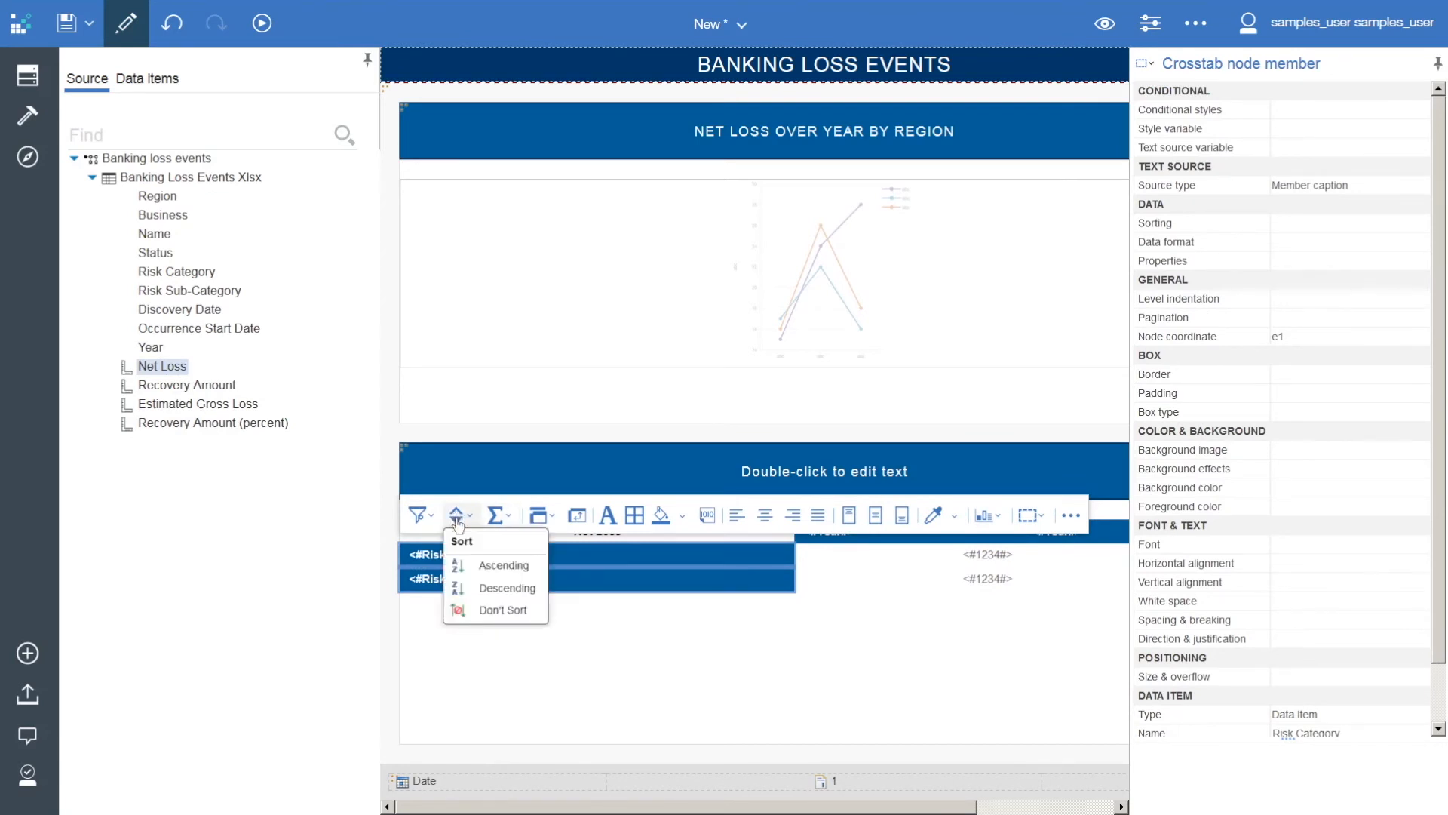
click(499, 567)
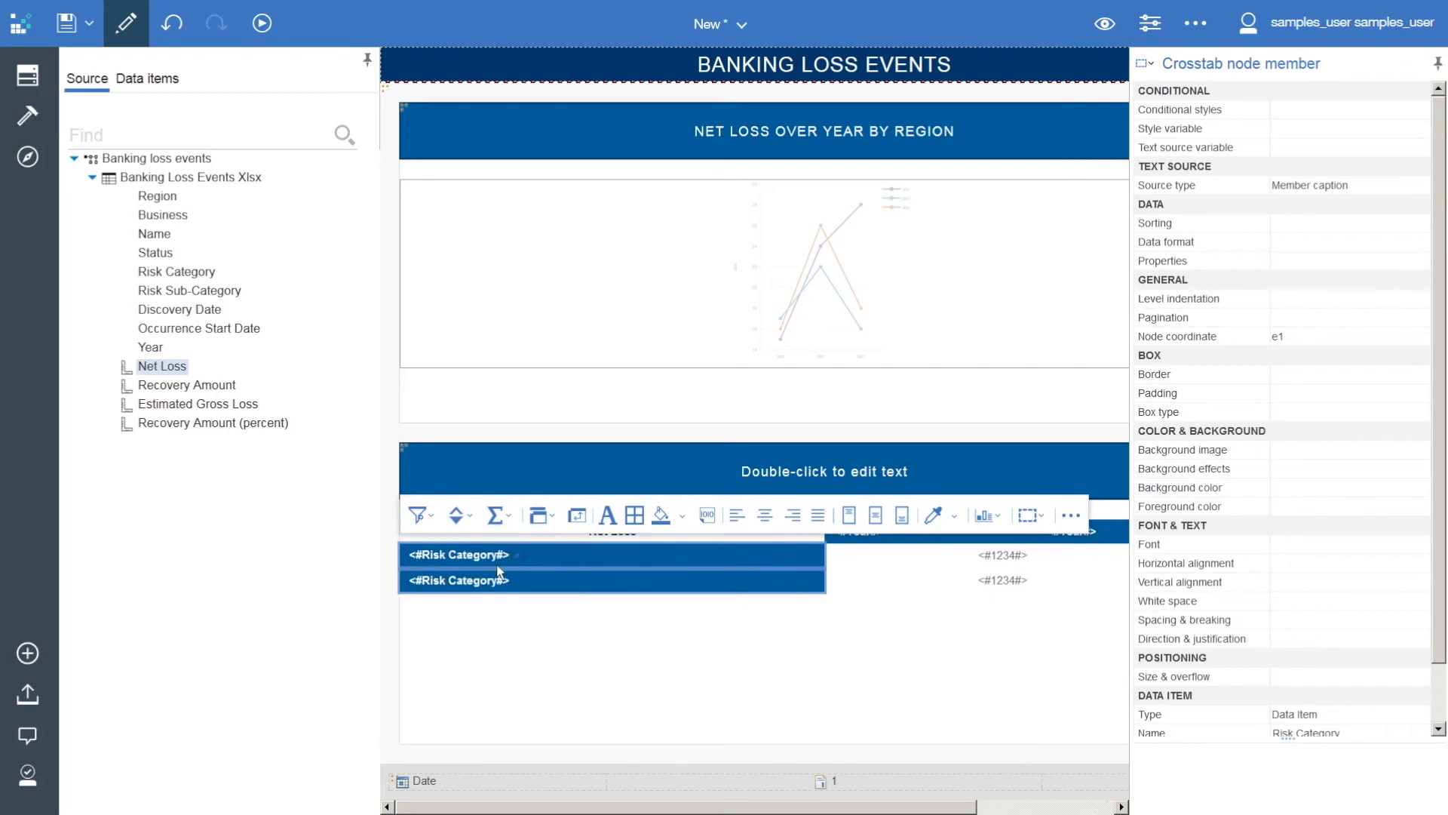
- Sort the crosstab's Year columns in ascending order and right-align the Year column headings
click(1097, 532)
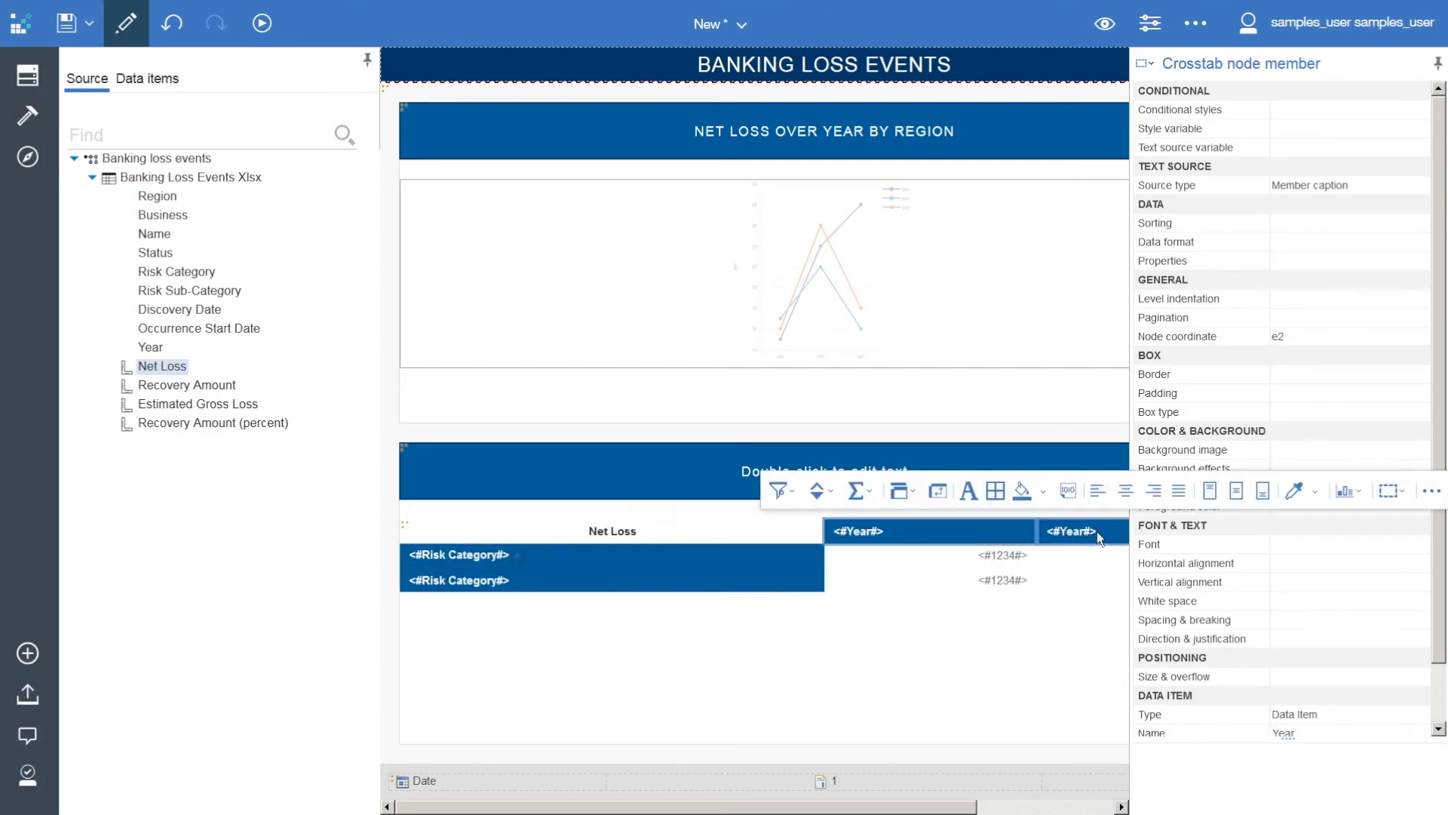
click(818, 491)
click(847, 541)
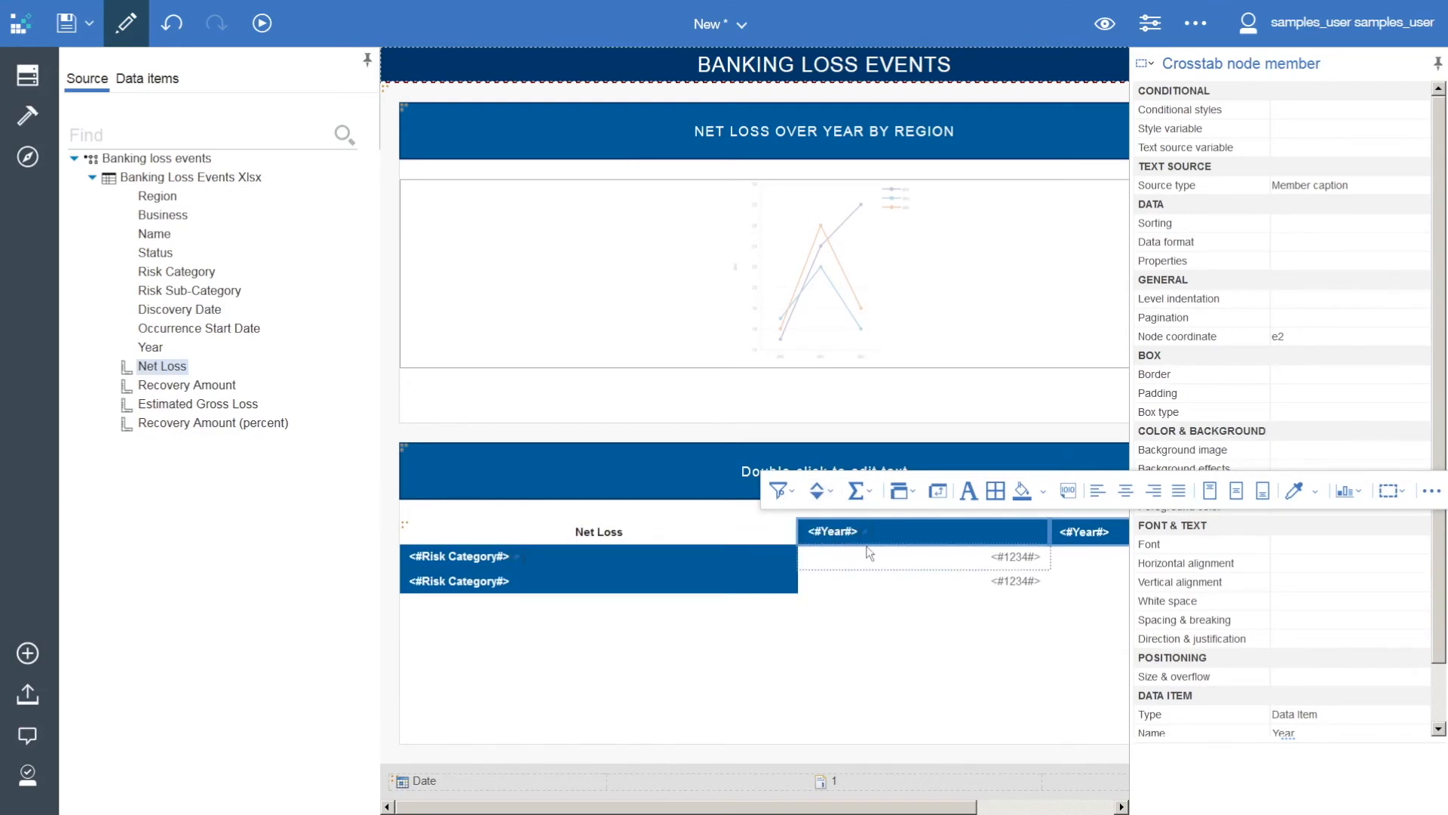
click(1154, 491)
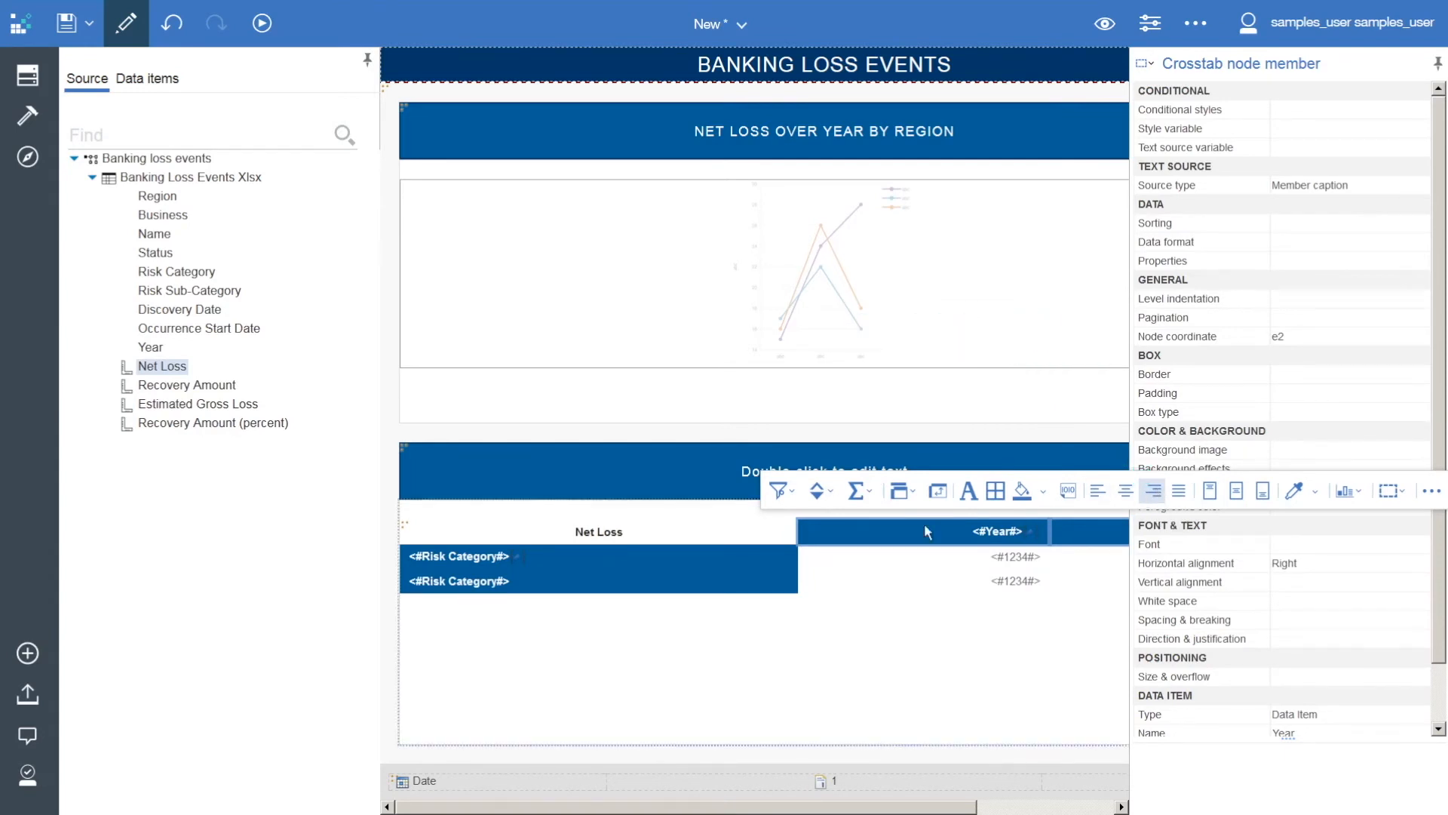
- Set the width of the entire crosstab to 90%
click(406, 522)
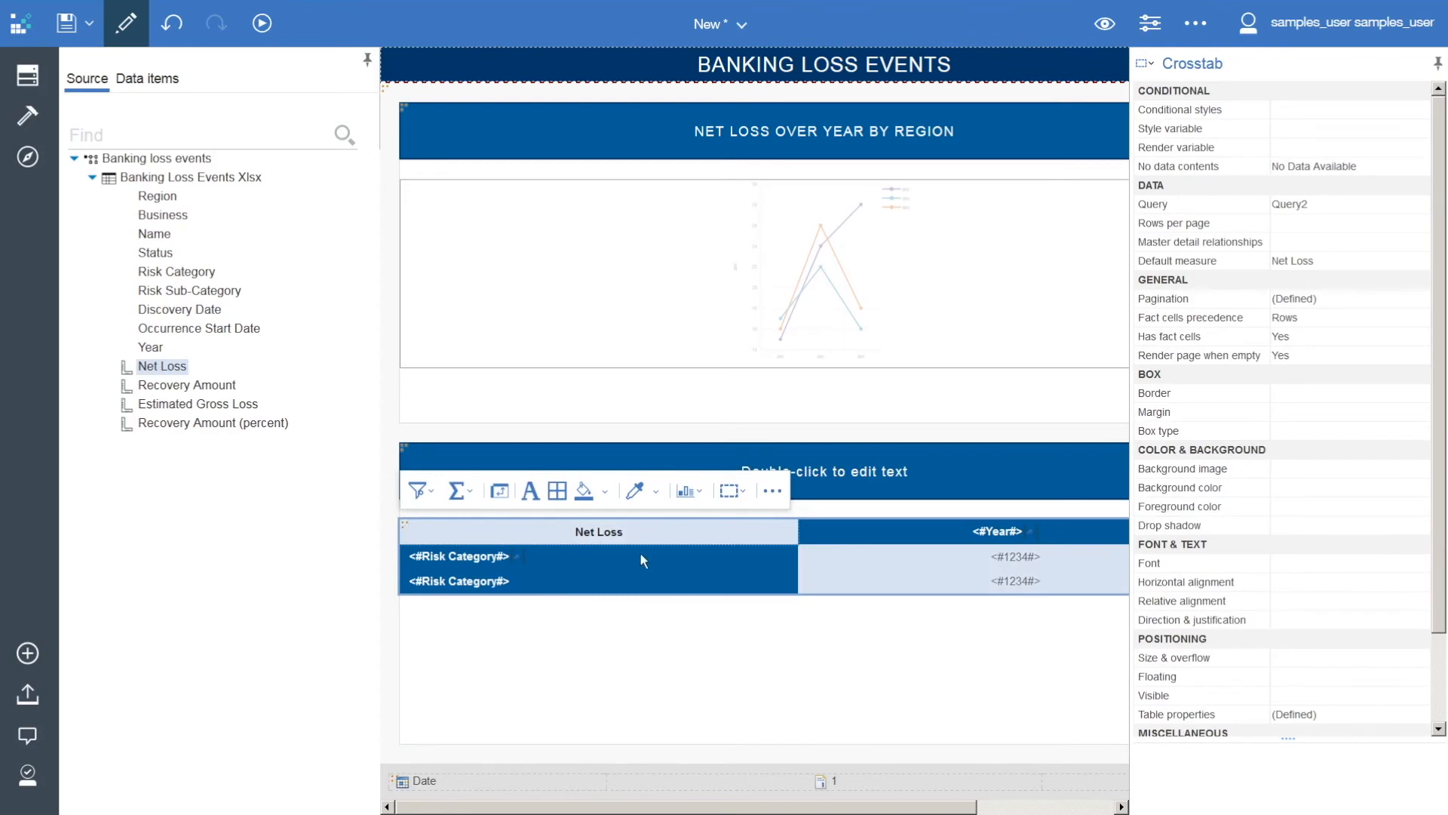
click(1415, 661)
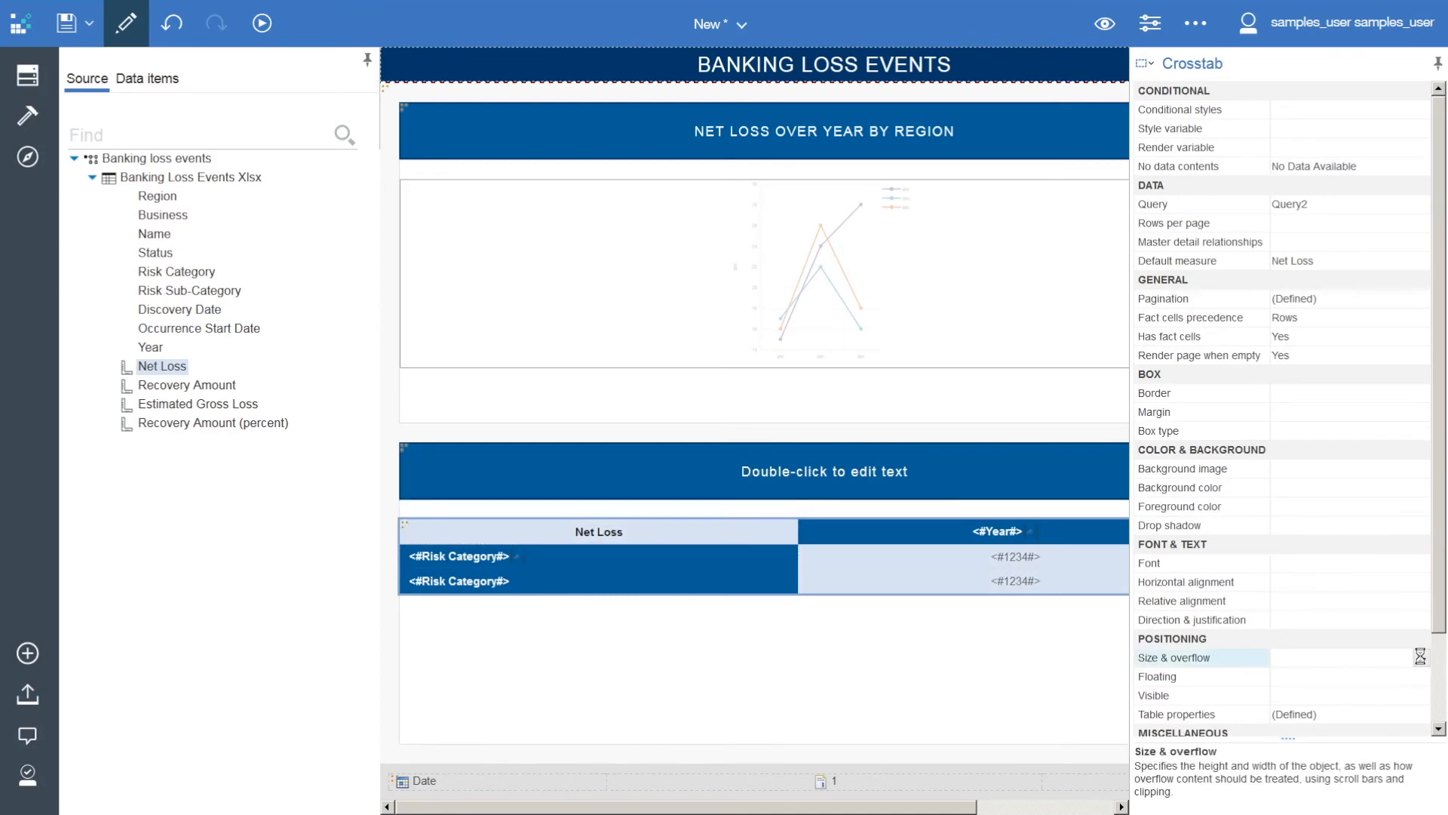
click(1421, 658)
text(90)
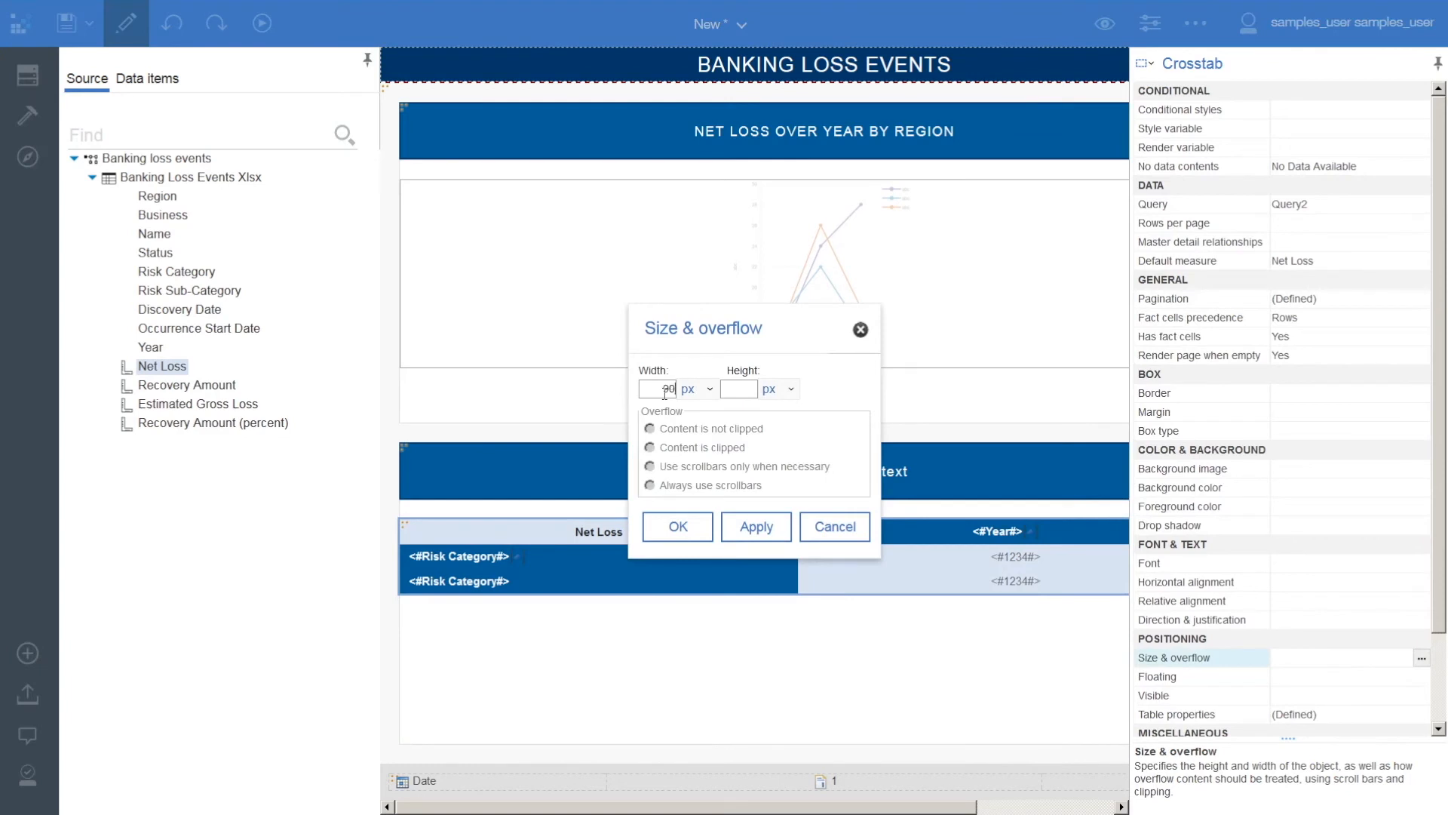
click(709, 387)
click(688, 421)
click(678, 528)
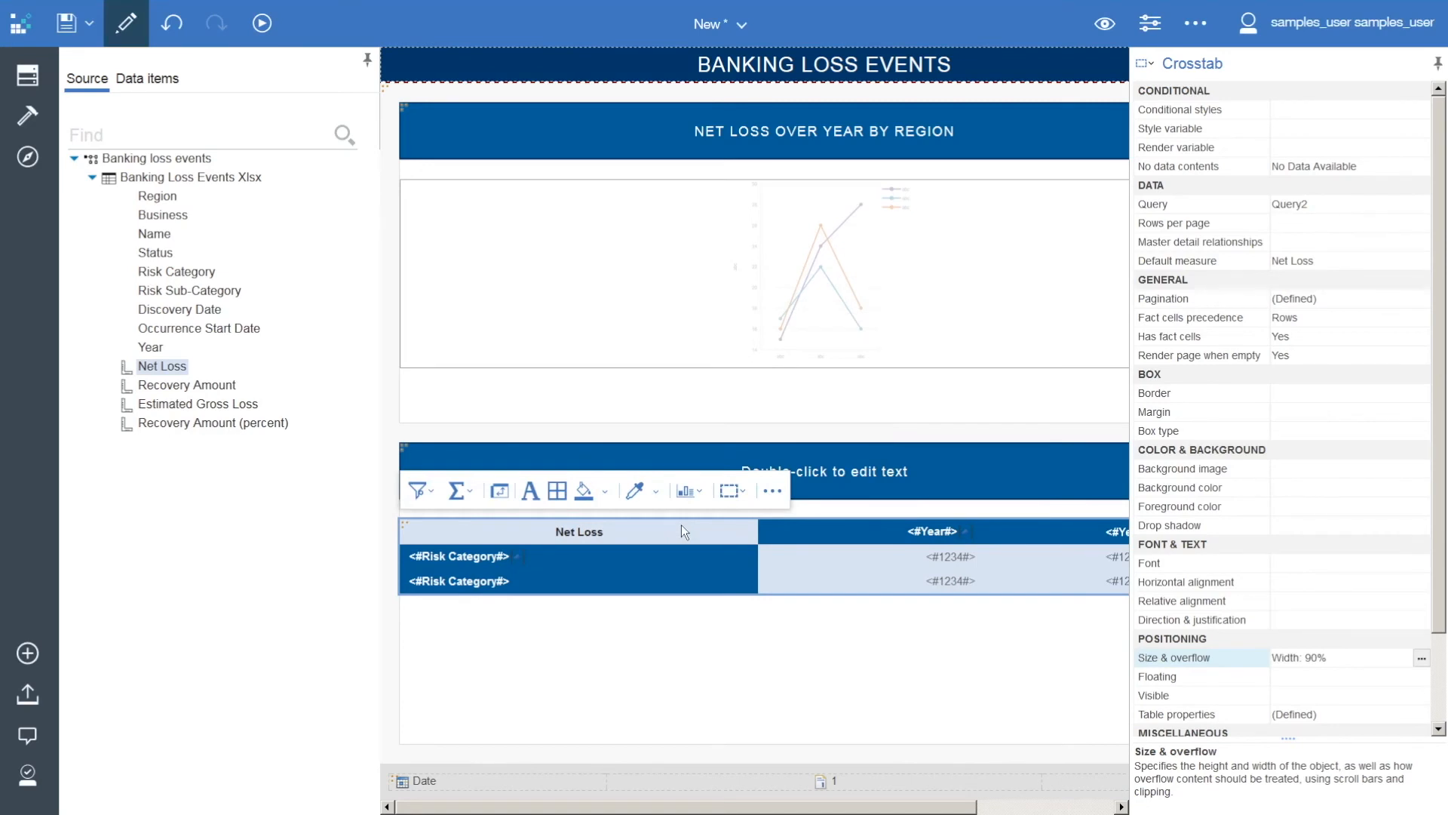
- Set the heading above the crosstab to NET LOSS BY RISK CATEGORY
double_click(837, 474)
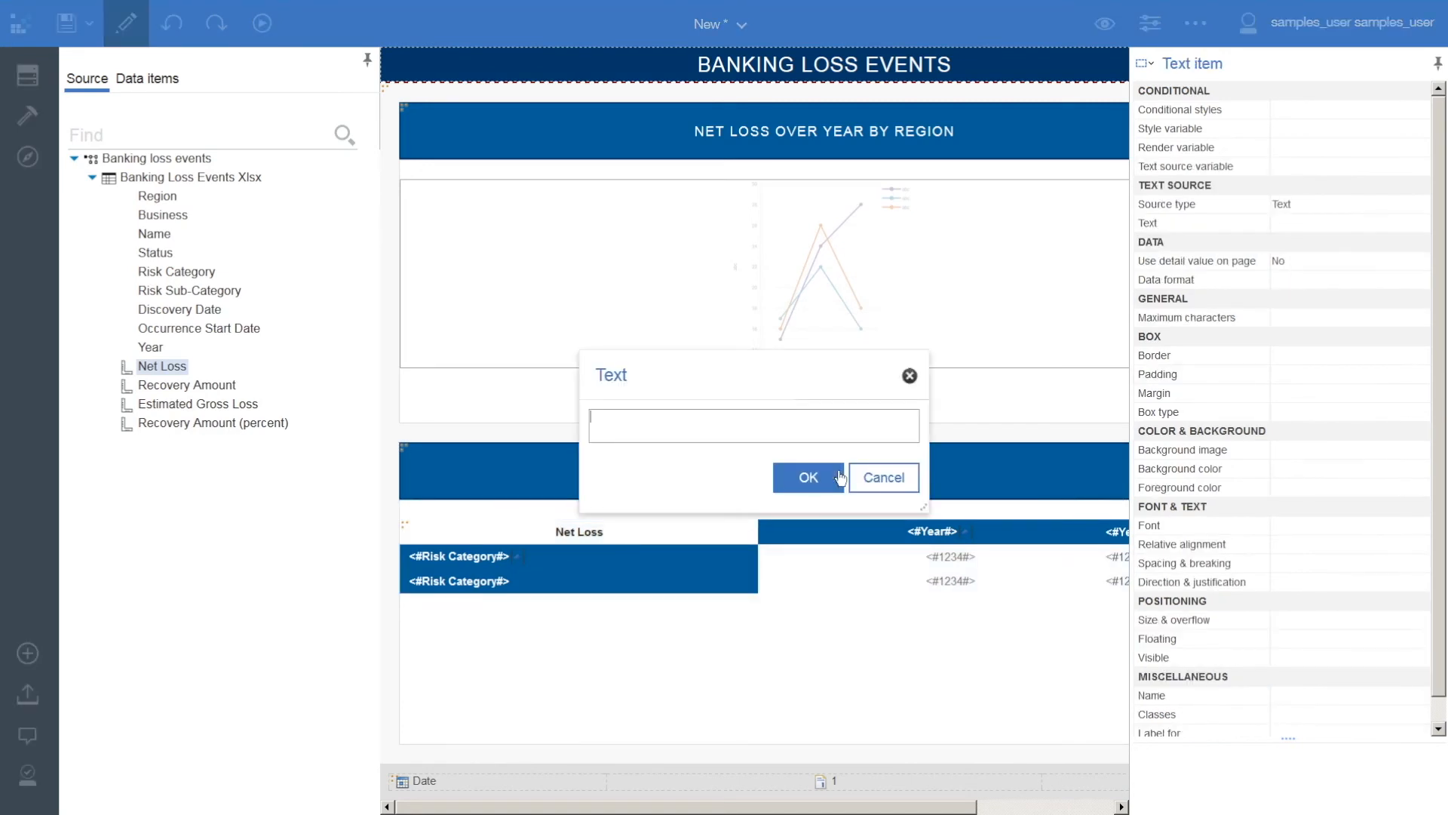
text(NET LOSS BY RISK CATEGORY)
click(807, 477)
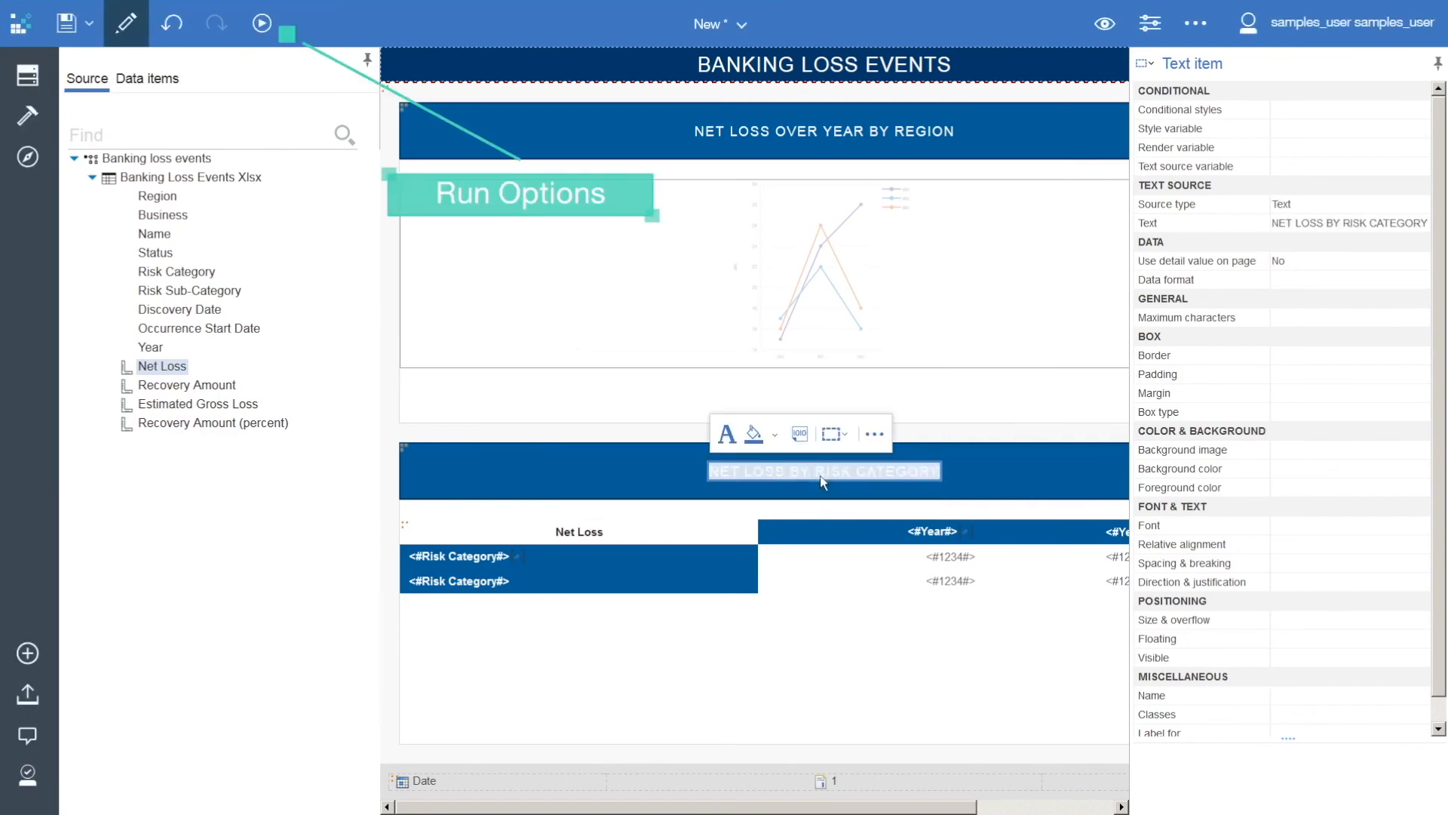
- Run the report to view its output
click(263, 25)
click(260, 83)
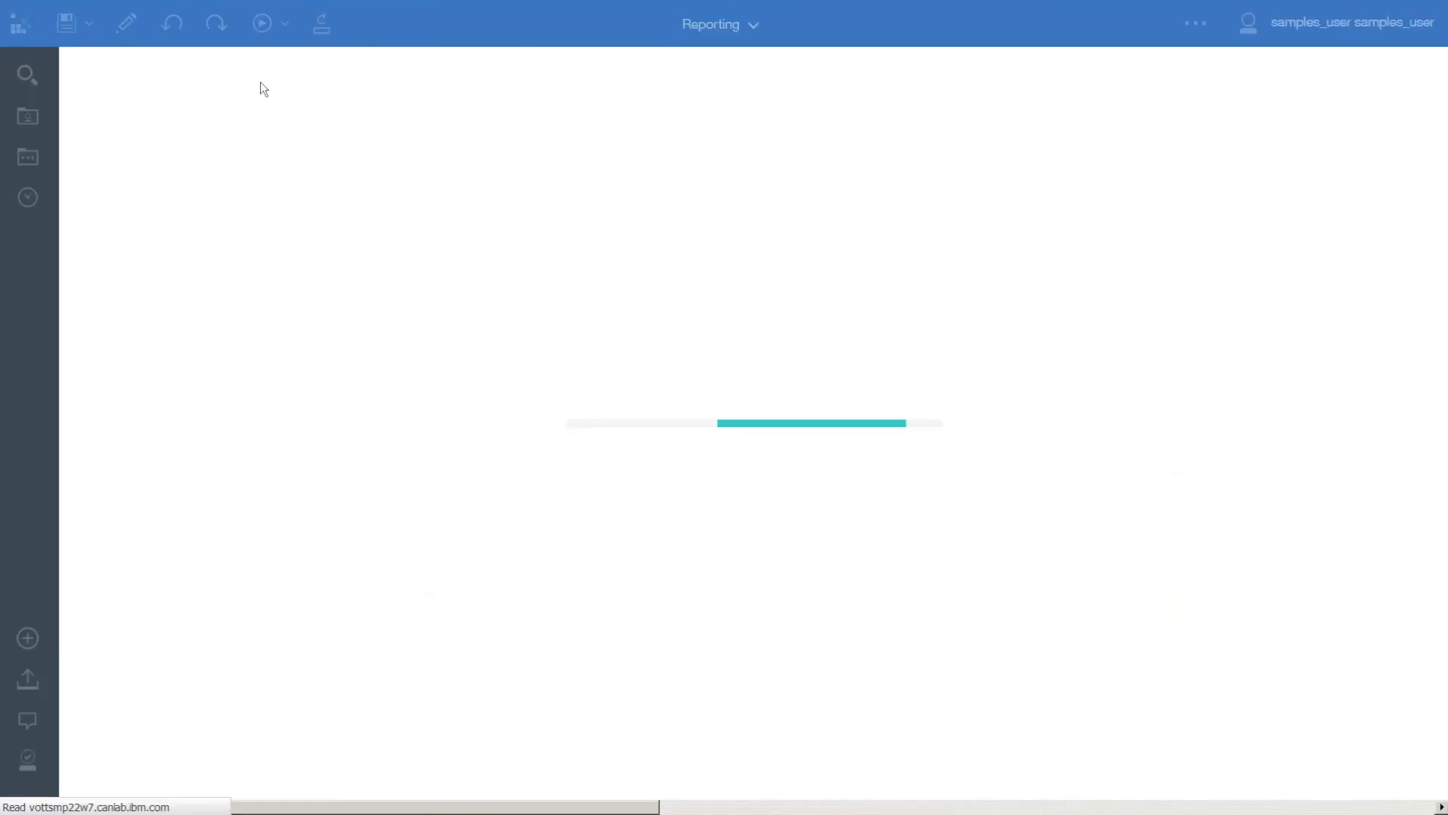